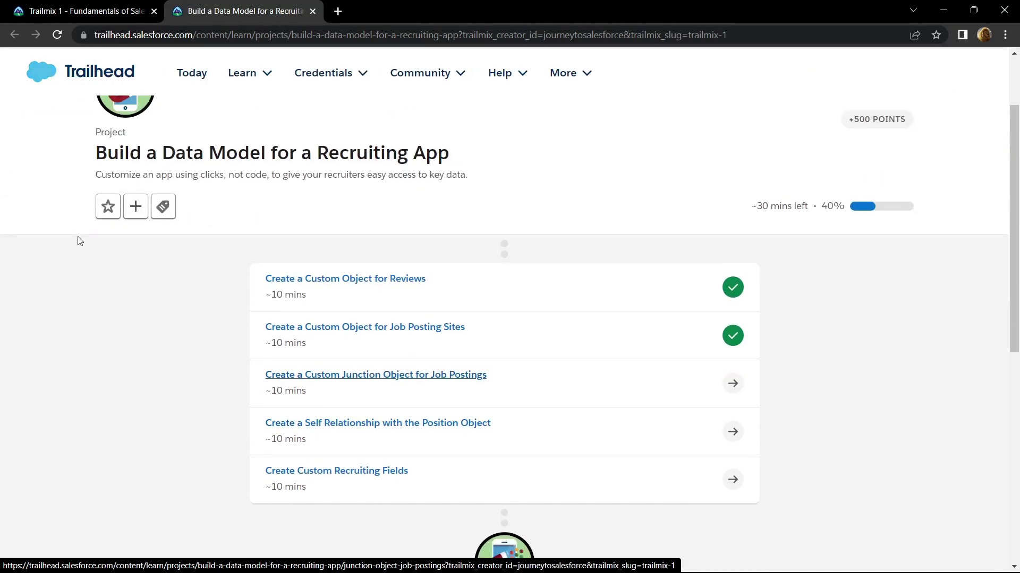
{"action": "scroll", "coordinate": [79, 240], "scroll_direction": "up", "scroll_amount": 1}
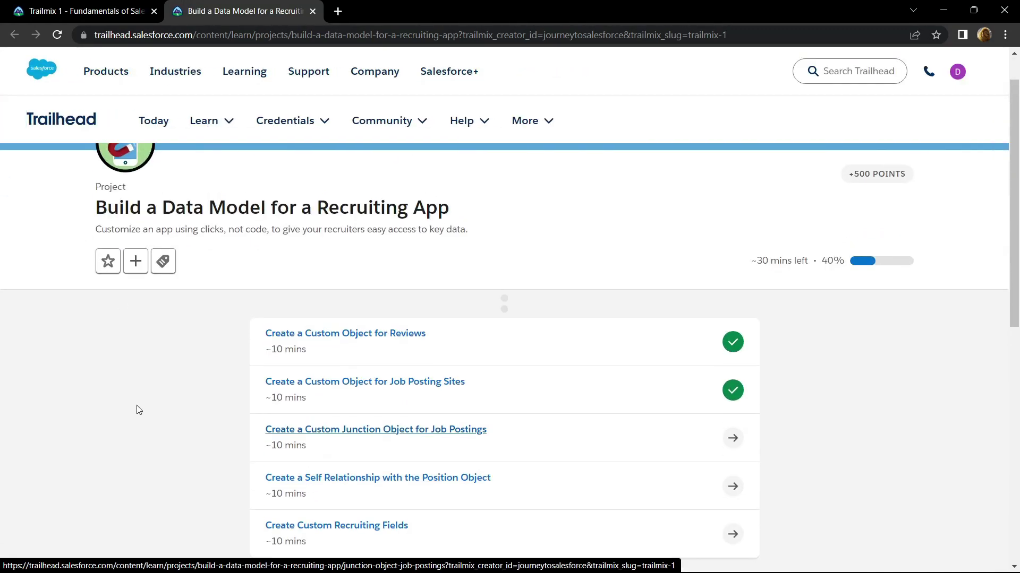
{"action": "scroll", "coordinate": [135, 409], "scroll_direction": "down", "scroll_amount": 1}
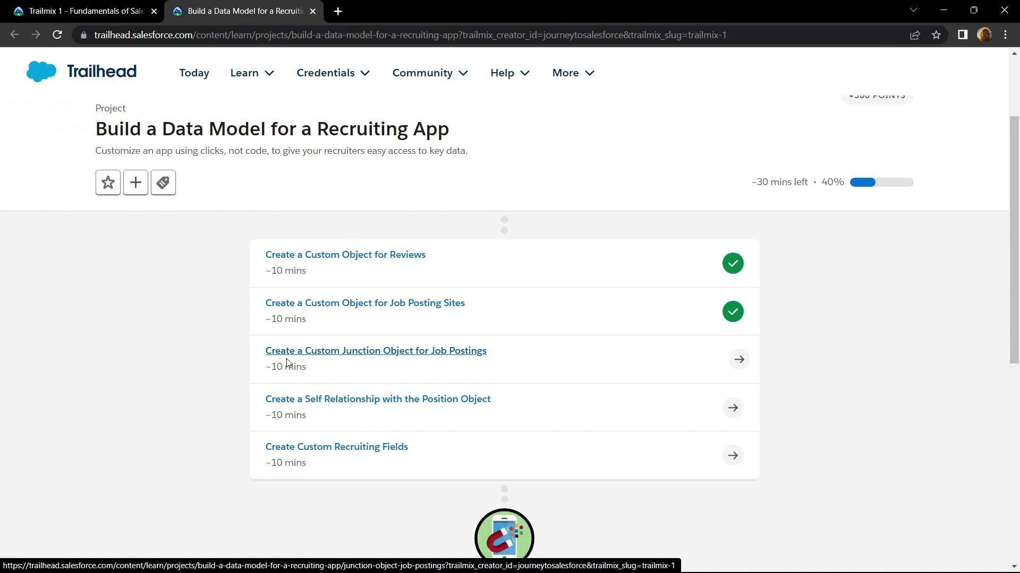
Open the 'Create a Custom Junction Object for Job Postings' lesson in a new tab and view it.
{"action": "right_click", "coordinate": [391, 362]}
{"action": "left_click", "coordinate": [395, 368]}
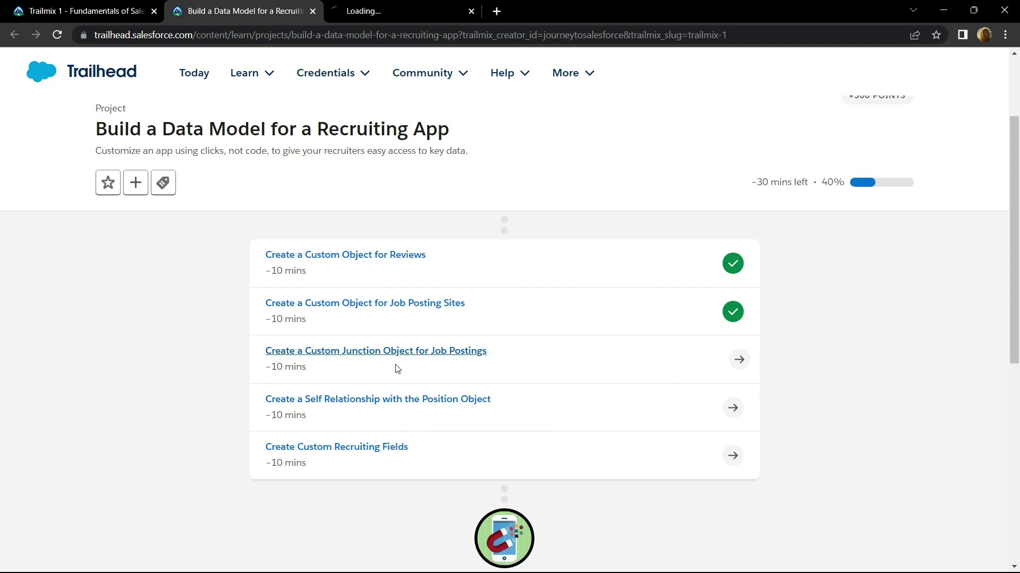
{"action": "left_click", "coordinate": [390, 5]}
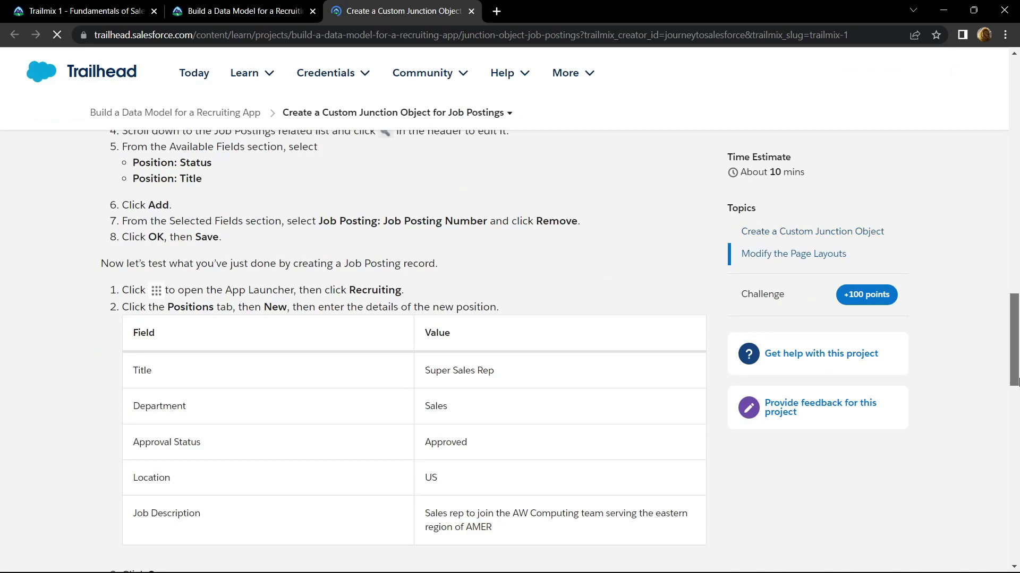
{"action": "left_click_drag", "start_coordinate": [1013, 132], "coordinate": [1016, 498]}
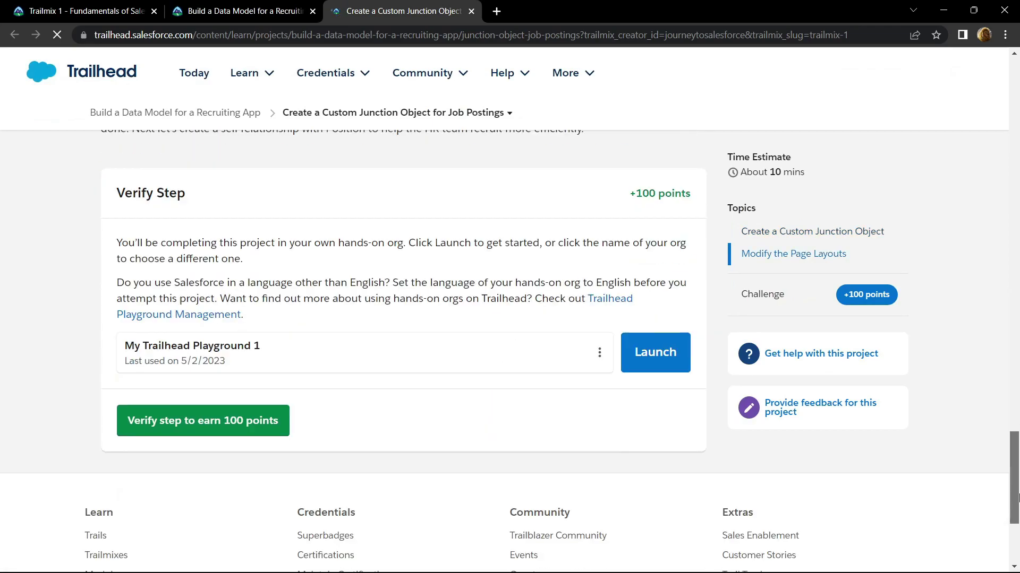
Launch the playground org and start a new Custom Object from Object Manager's Create menu.
{"action": "left_click", "coordinate": [656, 355]}
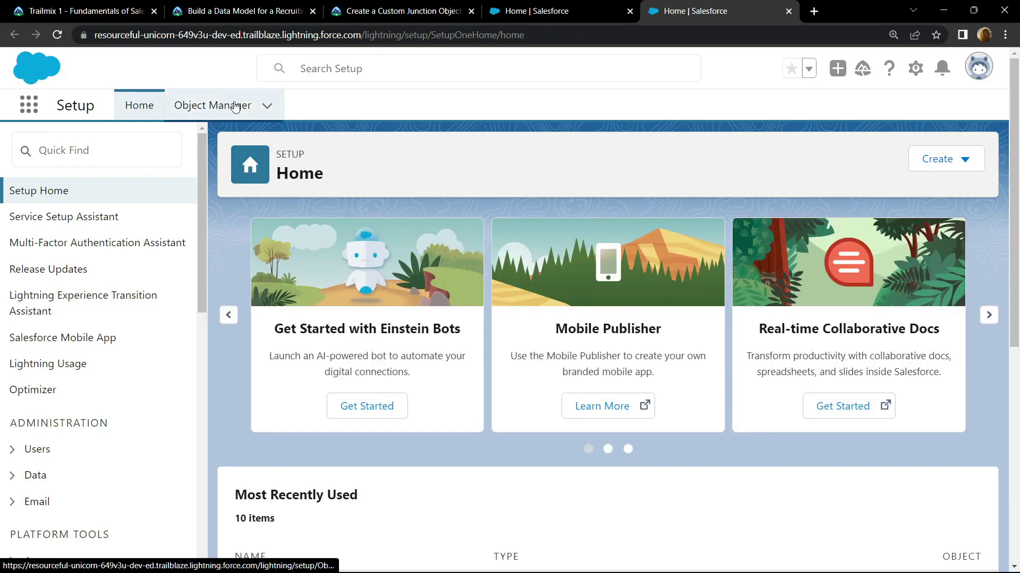
{"action": "left_click", "coordinate": [212, 106]}
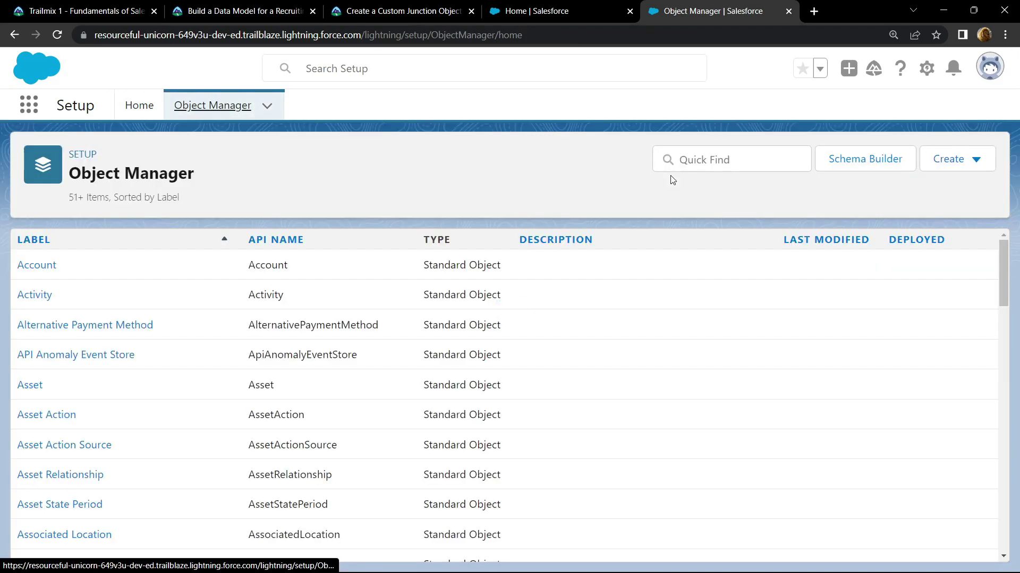
{"action": "left_click", "coordinate": [974, 161]}
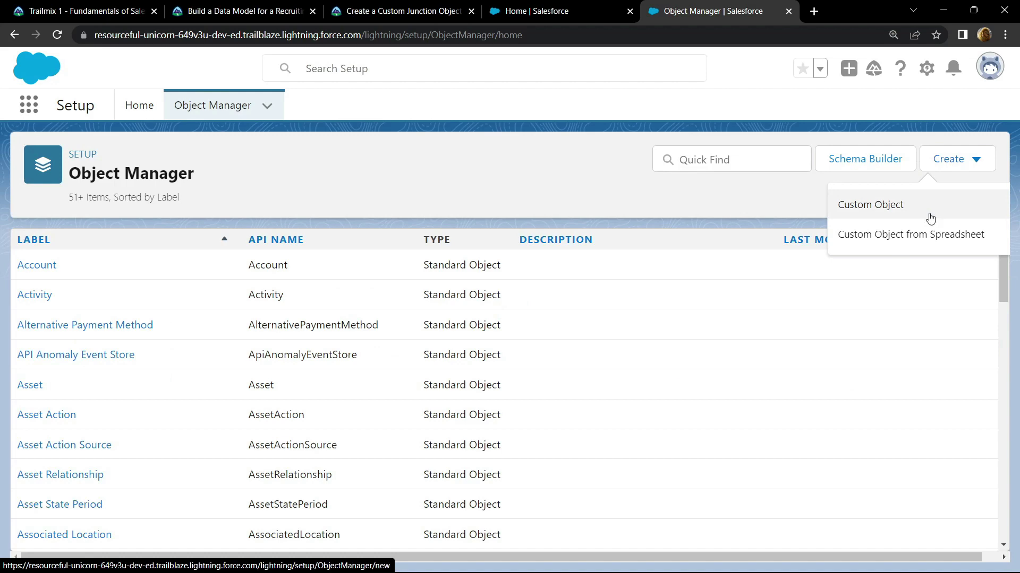
{"action": "left_click", "coordinate": [906, 219]}
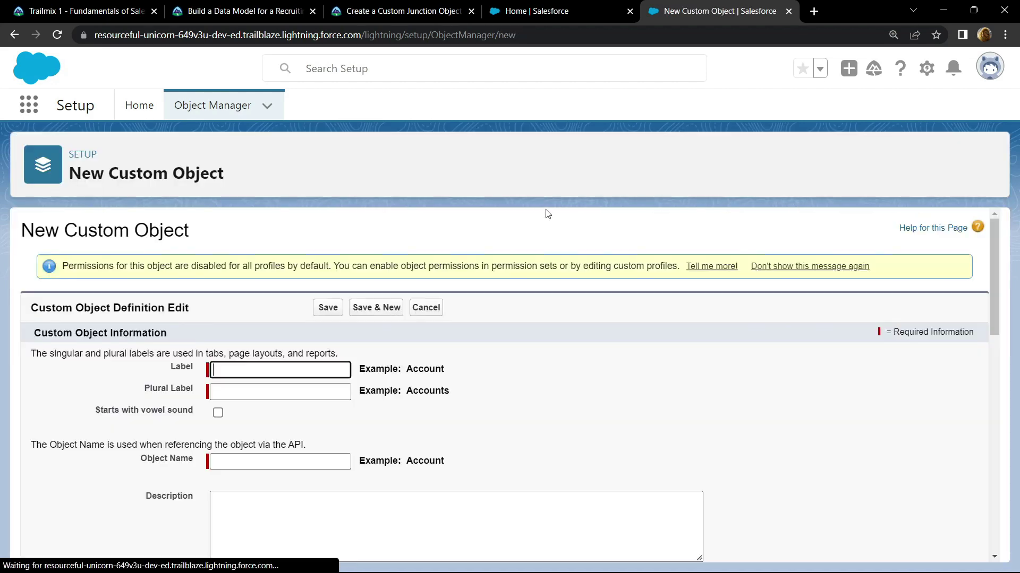
{"action": "scroll", "coordinate": [547, 213], "scroll_direction": "down", "scroll_amount": 1}
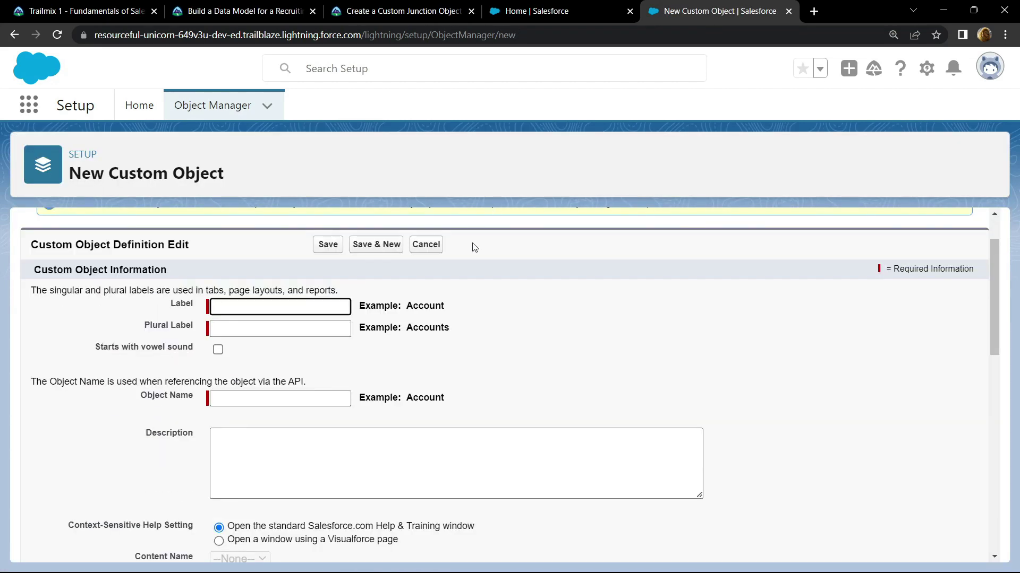
Set the object's Label to 'Job Posting' and Plural Label to 'Job Postings'.
{"action": "left_click", "coordinate": [390, 11]}
{"action": "scroll", "coordinate": [94, 283], "scroll_direction": "up", "scroll_amount": 5}
{"action": "scroll", "coordinate": [94, 283], "scroll_direction": "up", "scroll_amount": 5}
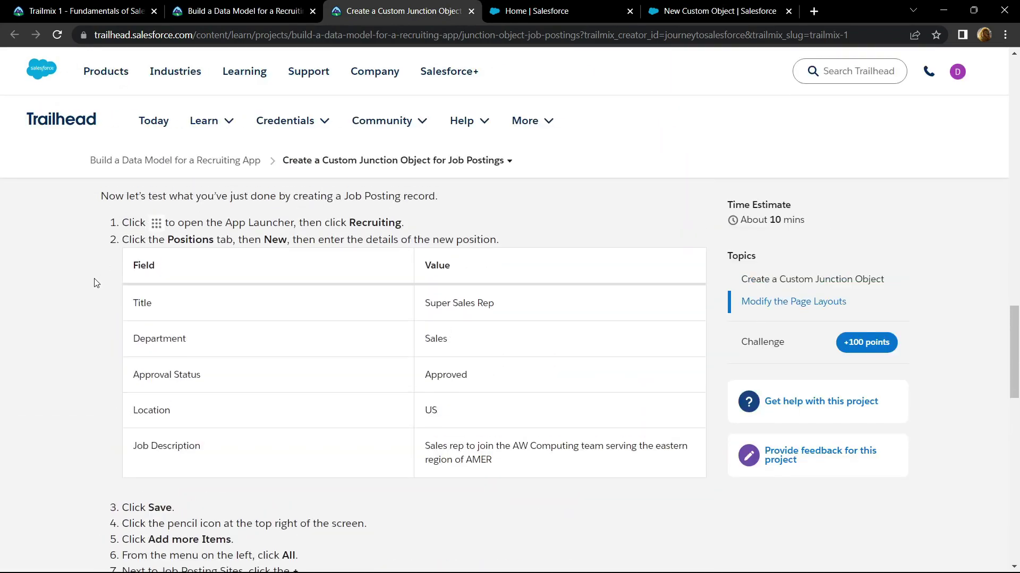
{"action": "scroll", "coordinate": [94, 283], "scroll_direction": "up", "scroll_amount": 5}
{"action": "scroll", "coordinate": [95, 283], "scroll_direction": "up", "scroll_amount": 5}
{"action": "scroll", "coordinate": [94, 283], "scroll_direction": "up", "scroll_amount": 5}
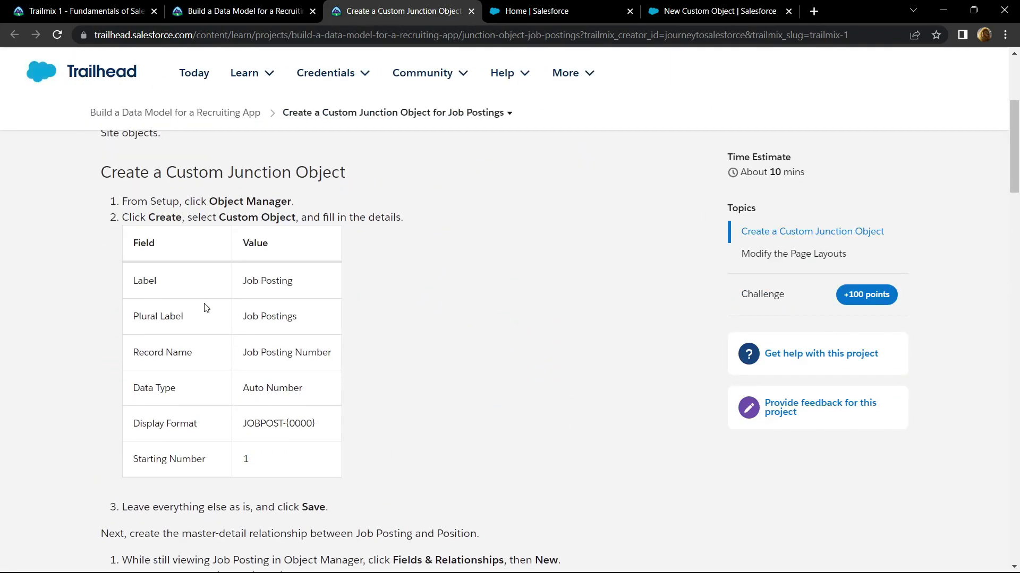
{"action": "left_click_drag", "start_coordinate": [241, 290], "coordinate": [306, 290]}
{"action": "key", "text": "ctrl+c"}
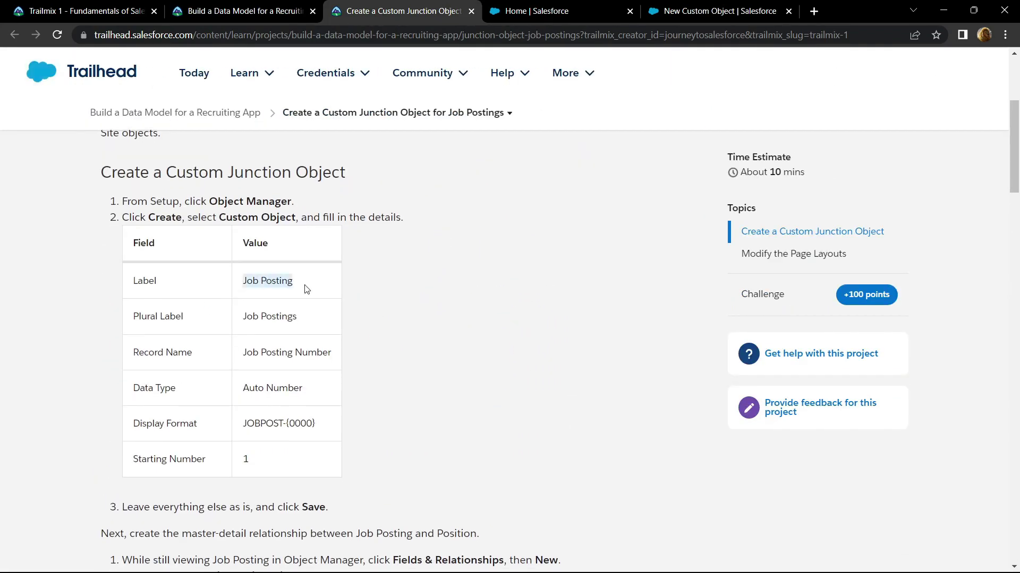
{"action": "key", "text": "ctrl+5"}
{"action": "left_click", "coordinate": [229, 305]}
{"action": "key", "text": "ctrl+v"}
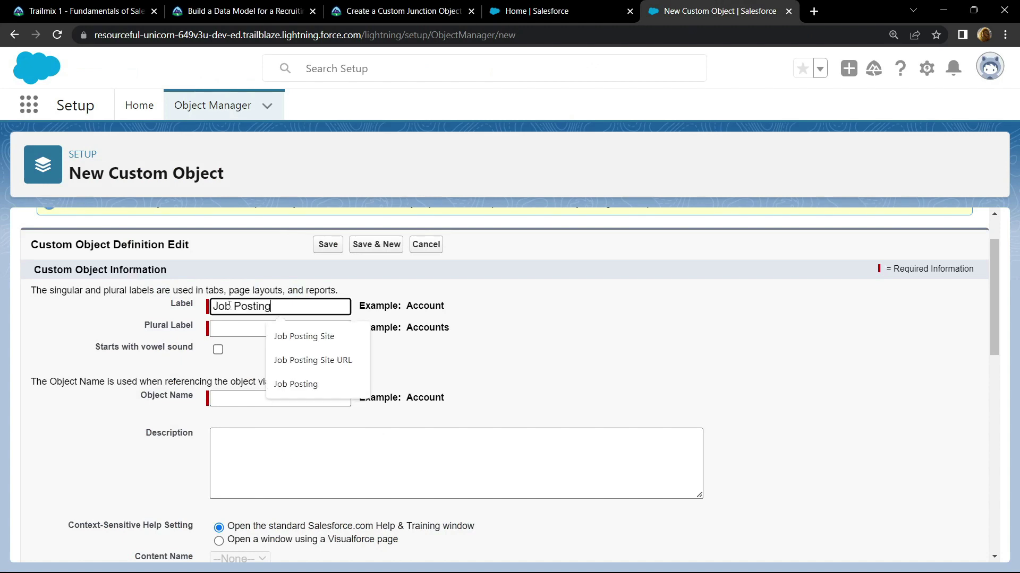
{"action": "left_click", "coordinate": [93, 330]}
{"action": "left_click", "coordinate": [220, 325]}
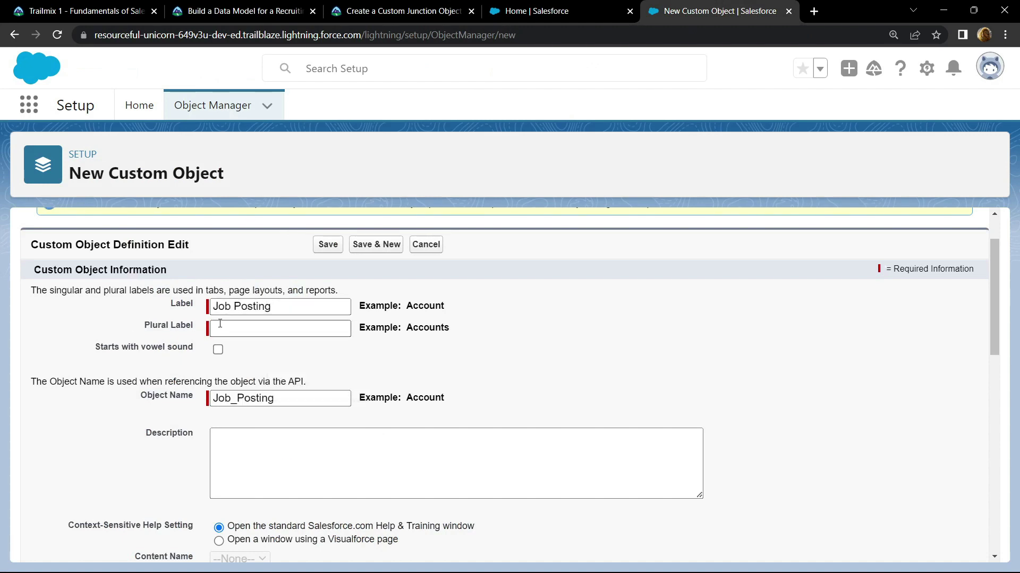
{"action": "key", "text": "ctrl+v"}
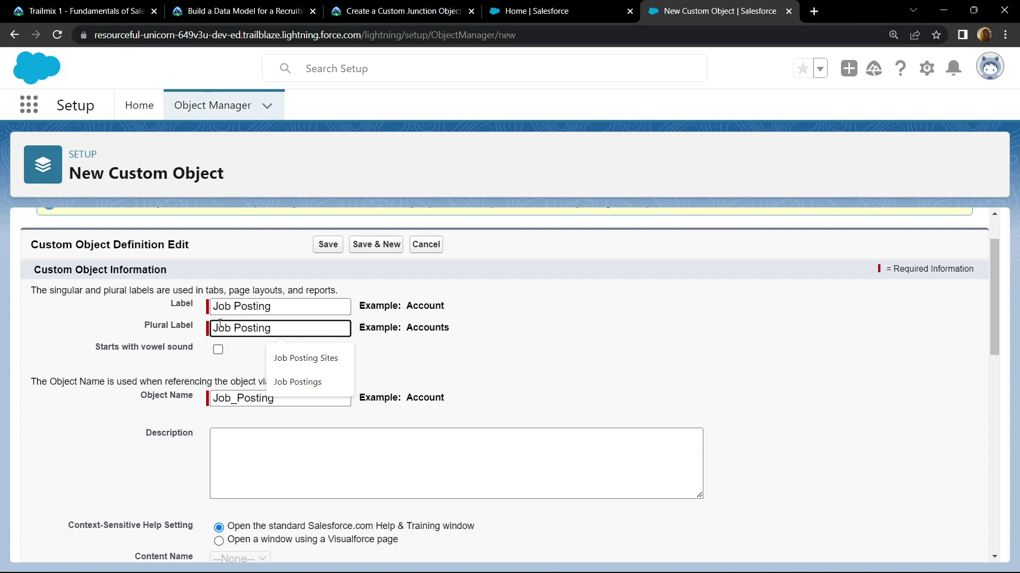
{"action": "type", "text": "s"}
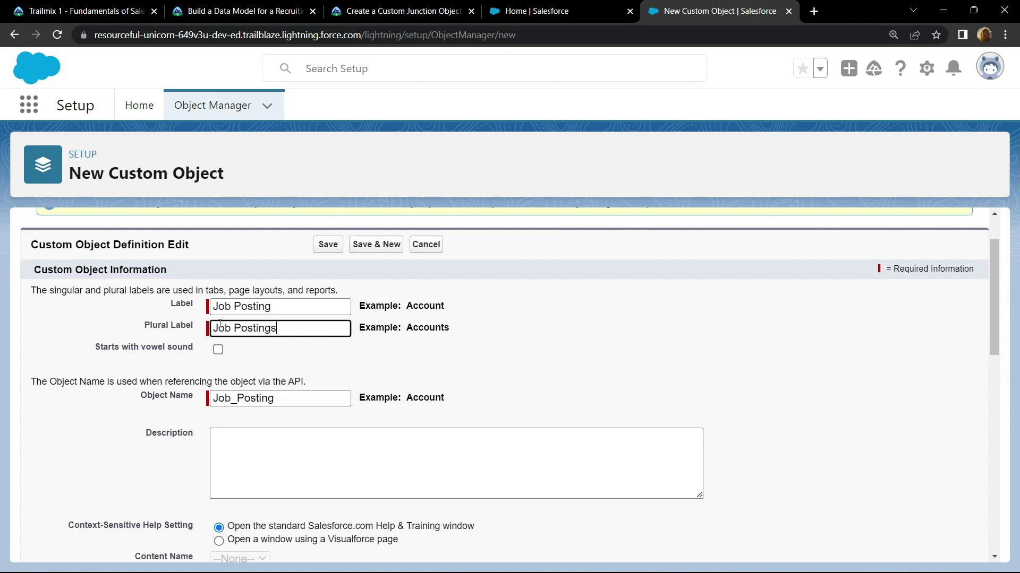
{"action": "scroll", "coordinate": [220, 322], "scroll_direction": "down", "scroll_amount": 3}
Replace the default Record Name with 'Job Posting Number'.
{"action": "left_click", "coordinate": [215, 423]}
{"action": "key", "text": "ctrl+a"}
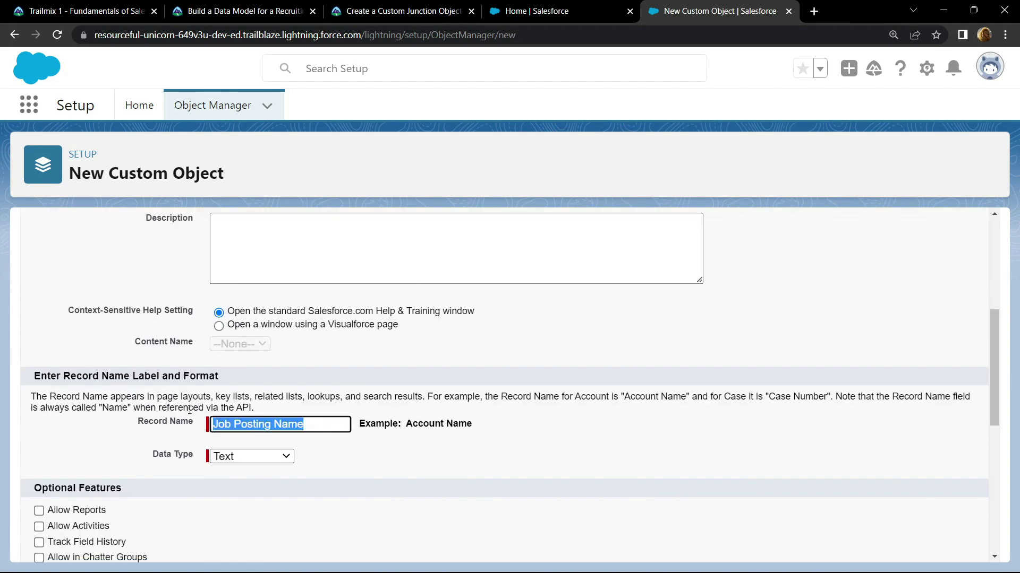
{"action": "key", "text": "BackSpace"}
{"action": "left_click", "coordinate": [441, 6]}
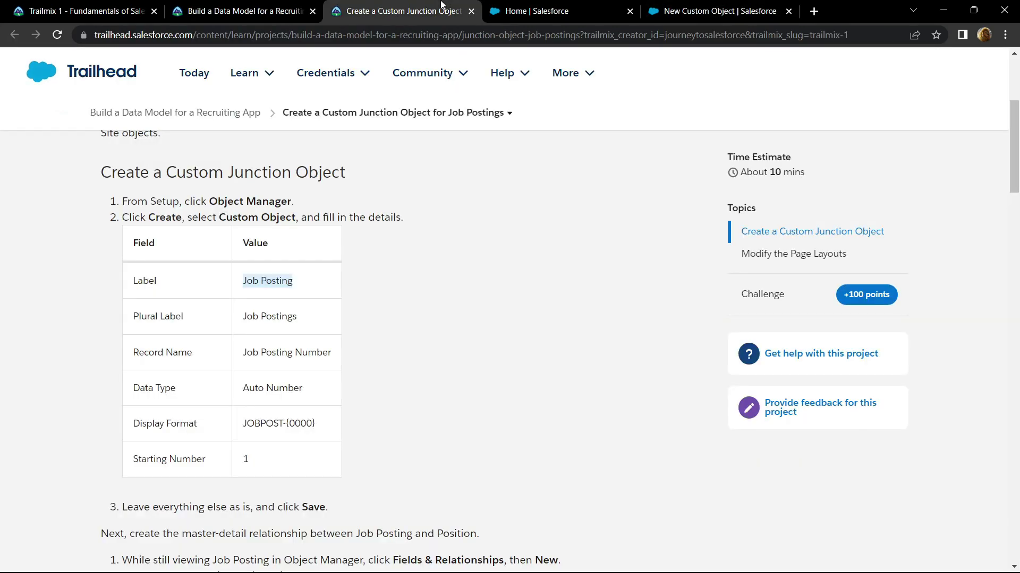
{"action": "left_click_drag", "start_coordinate": [241, 358], "coordinate": [334, 364]}
{"action": "key", "text": "ctrl+c"}
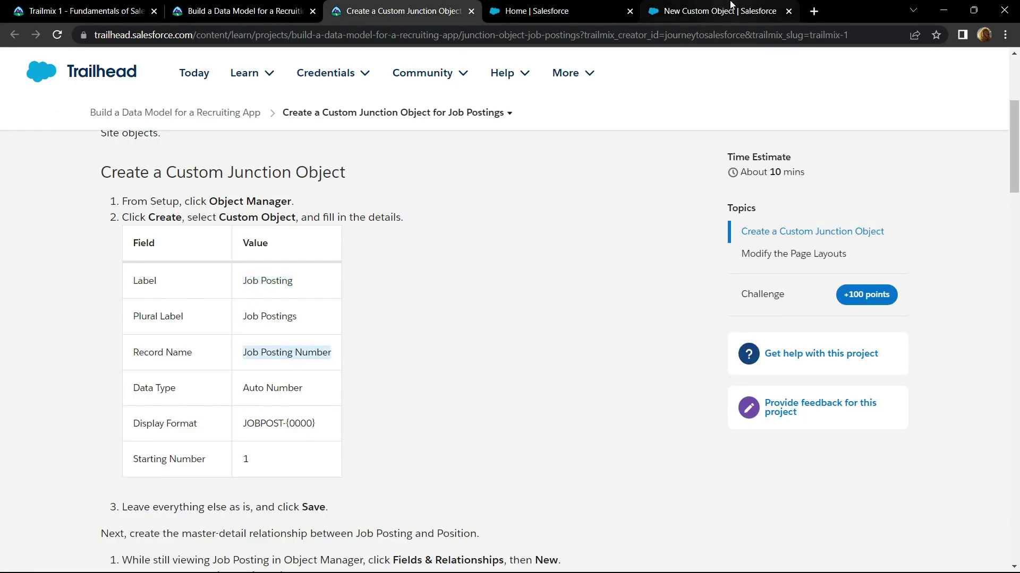
{"action": "left_click", "coordinate": [717, 11]}
{"action": "key", "text": "ctrl+v"}
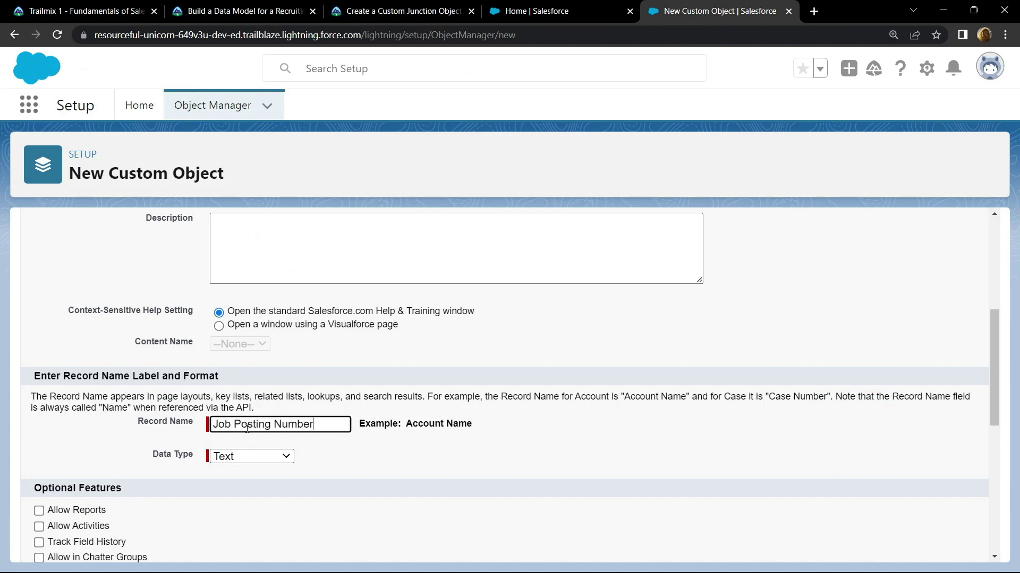
Make the record name Auto Number with display format JOBPOST-{0000}, starting number 1.
{"action": "left_click", "coordinate": [242, 457]}
{"action": "left_click", "coordinate": [255, 483]}
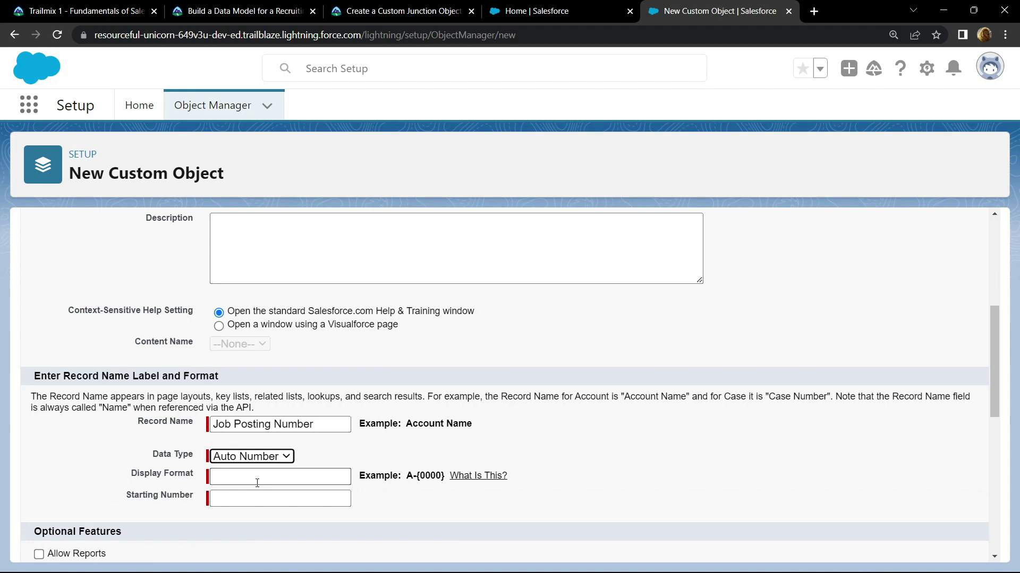
{"action": "scroll", "coordinate": [161, 476], "scroll_direction": "down", "scroll_amount": 1}
{"action": "left_click", "coordinate": [375, 11]}
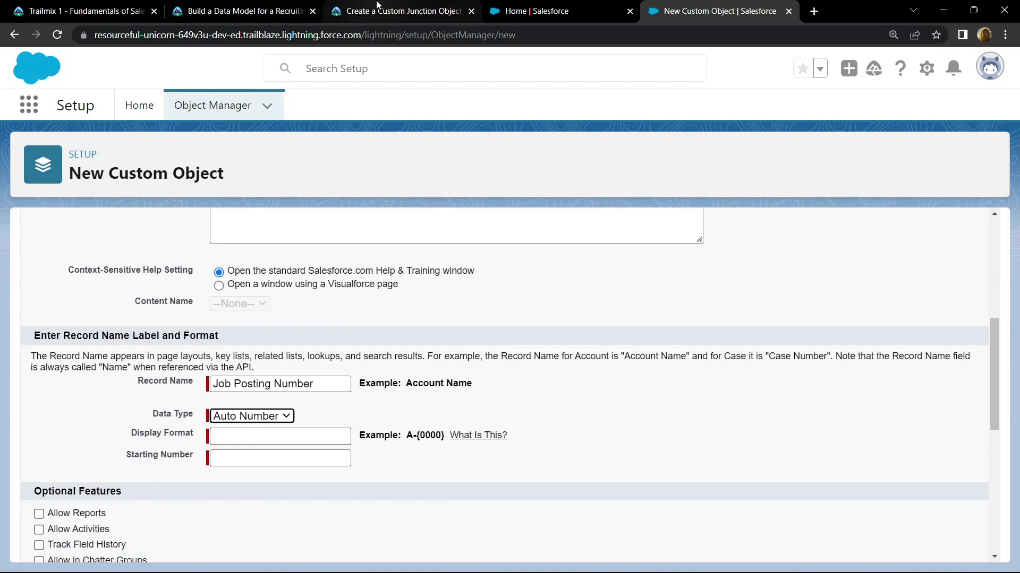
{"action": "scroll", "coordinate": [253, 330], "scroll_direction": "down", "scroll_amount": 1}
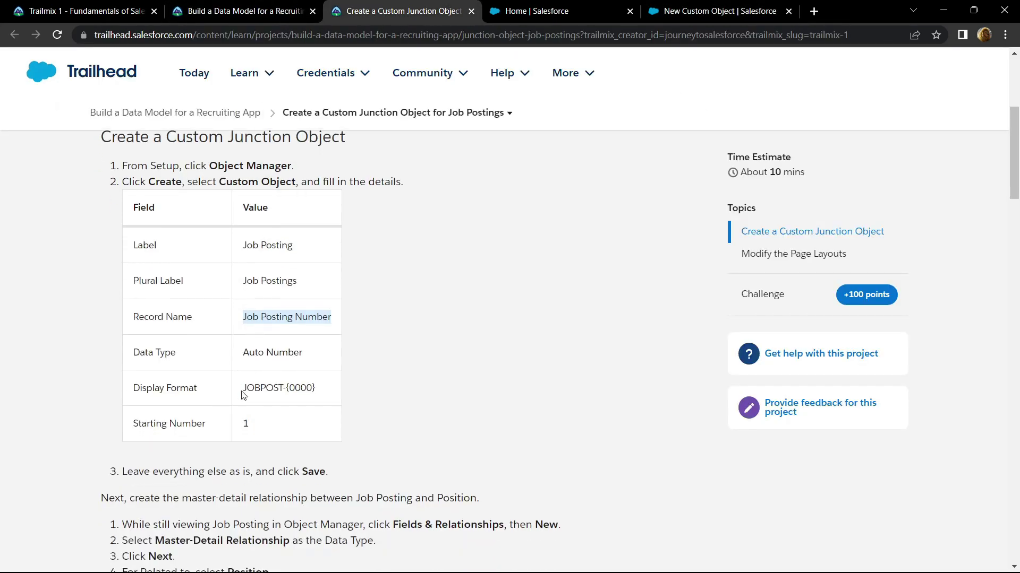
{"action": "left_click_drag", "start_coordinate": [242, 388], "coordinate": [316, 391]}
{"action": "key", "text": "ctrl+c"}
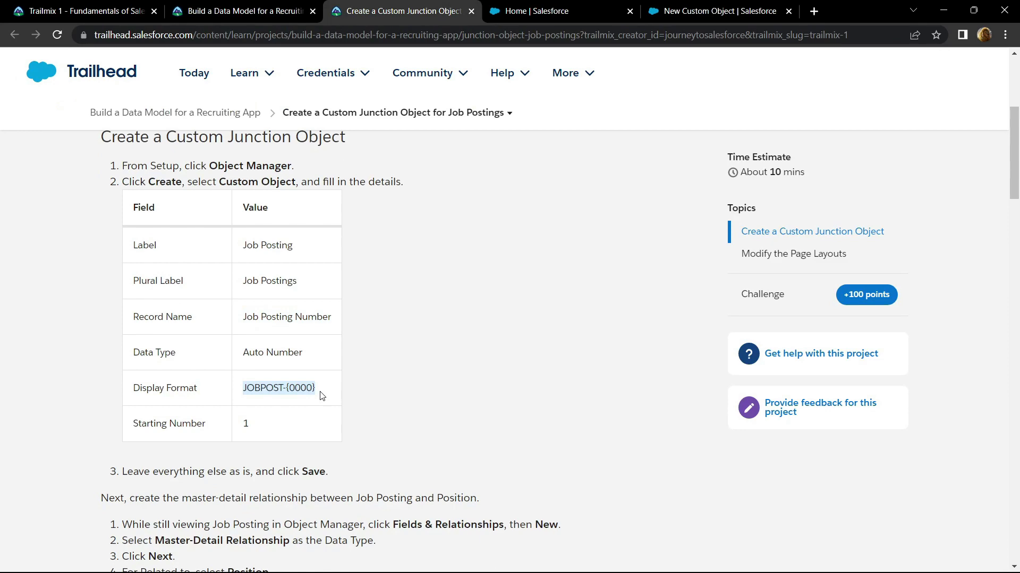
{"action": "left_click", "coordinate": [721, 11]}
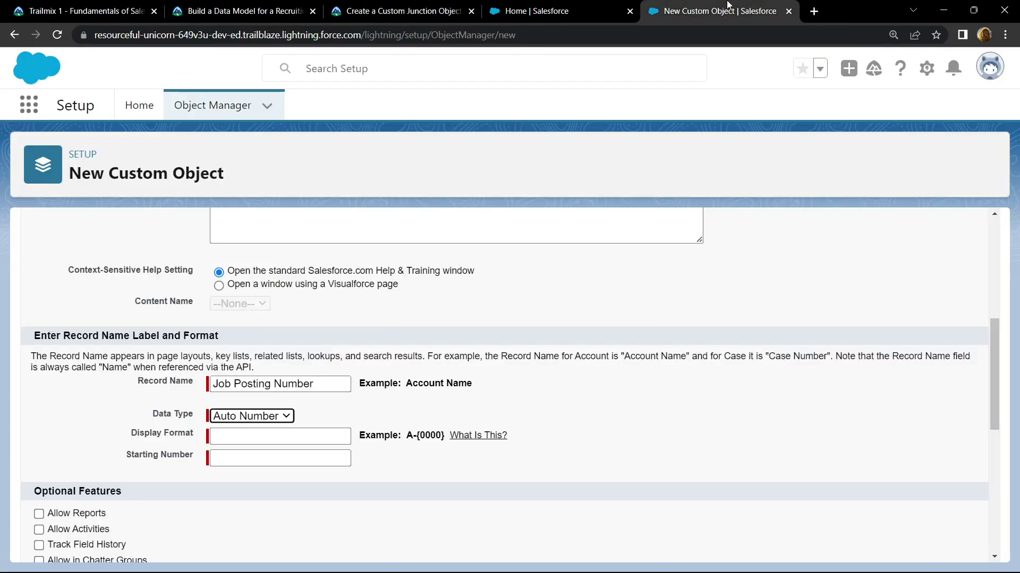
{"action": "left_click", "coordinate": [251, 436]}
{"action": "key", "text": "ctrl+v"}
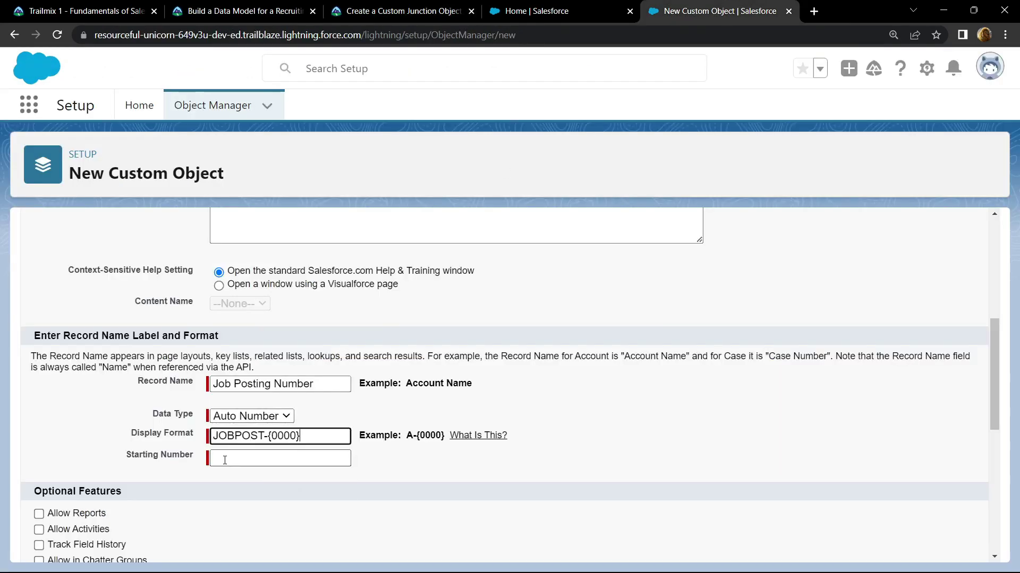
{"action": "left_click", "coordinate": [224, 460]}
{"action": "type", "text": "1"}
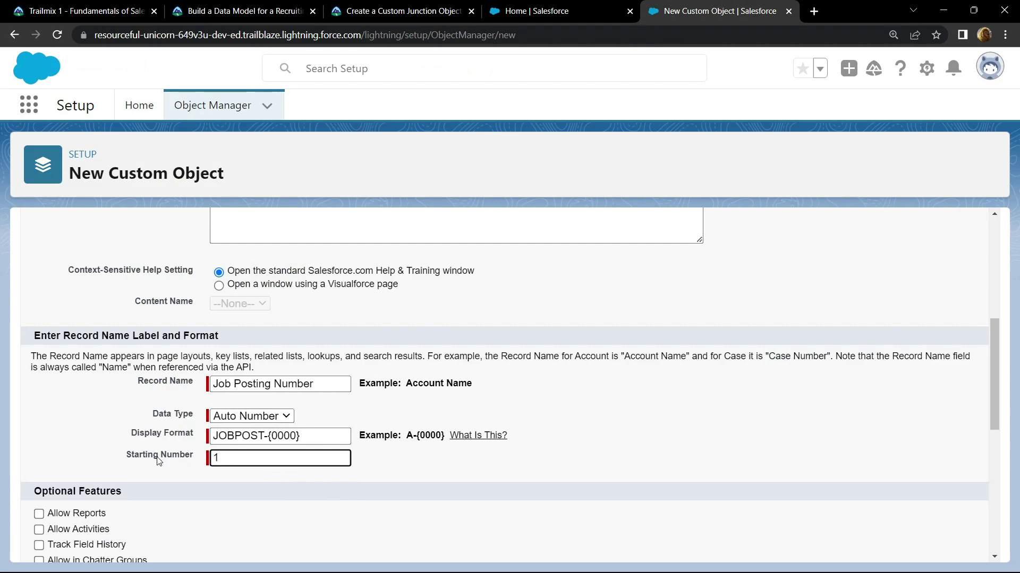
{"action": "scroll", "coordinate": [158, 462], "scroll_direction": "down", "scroll_amount": 2}
{"action": "scroll", "coordinate": [239, 474], "scroll_direction": "down", "scroll_amount": 1}
{"action": "scroll", "coordinate": [240, 474], "scroll_direction": "down", "scroll_amount": 2}
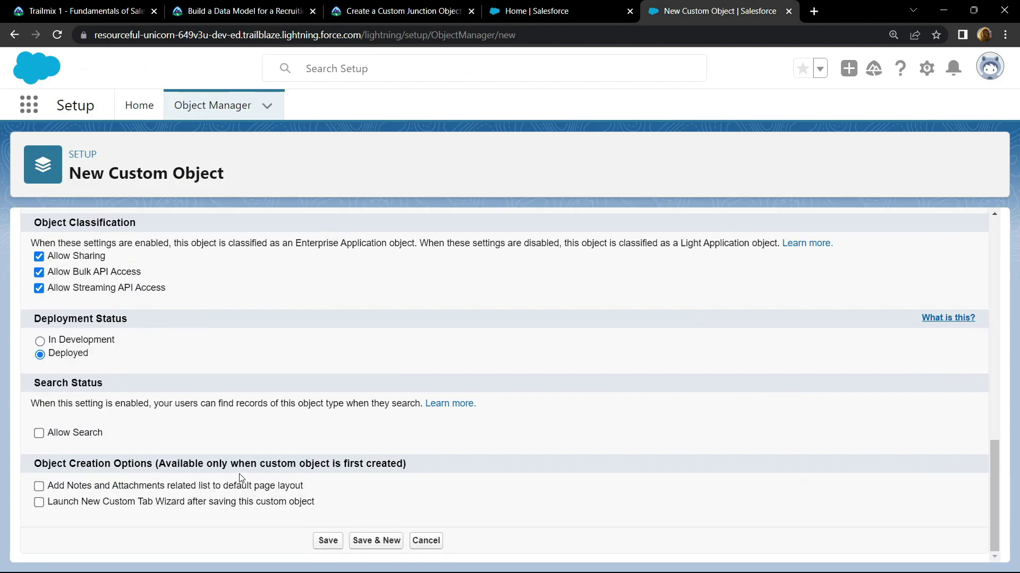
Save the Job Posting object and show its Fields & Relationships list.
{"action": "left_click", "coordinate": [326, 542]}
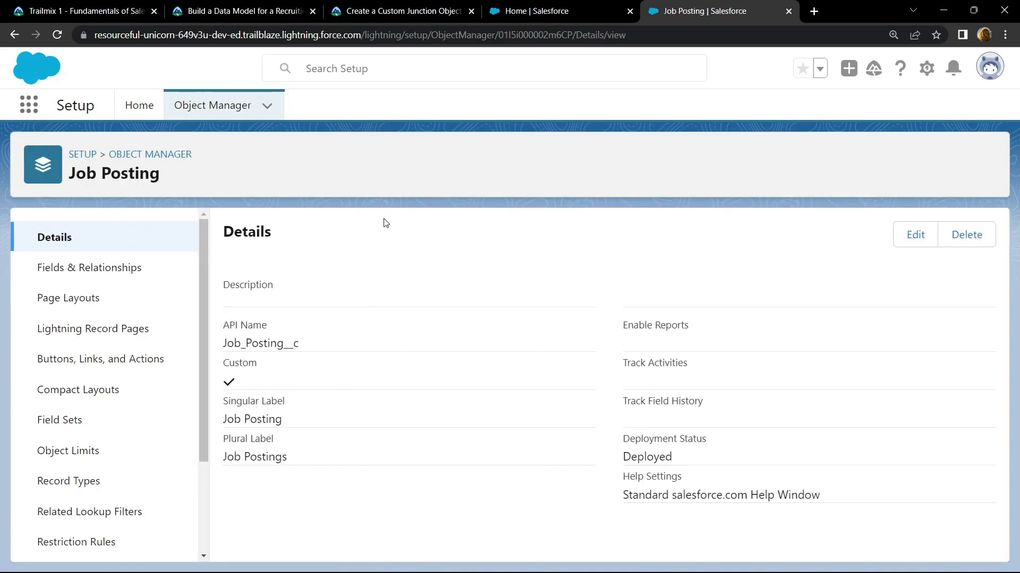
{"action": "left_click", "coordinate": [134, 271]}
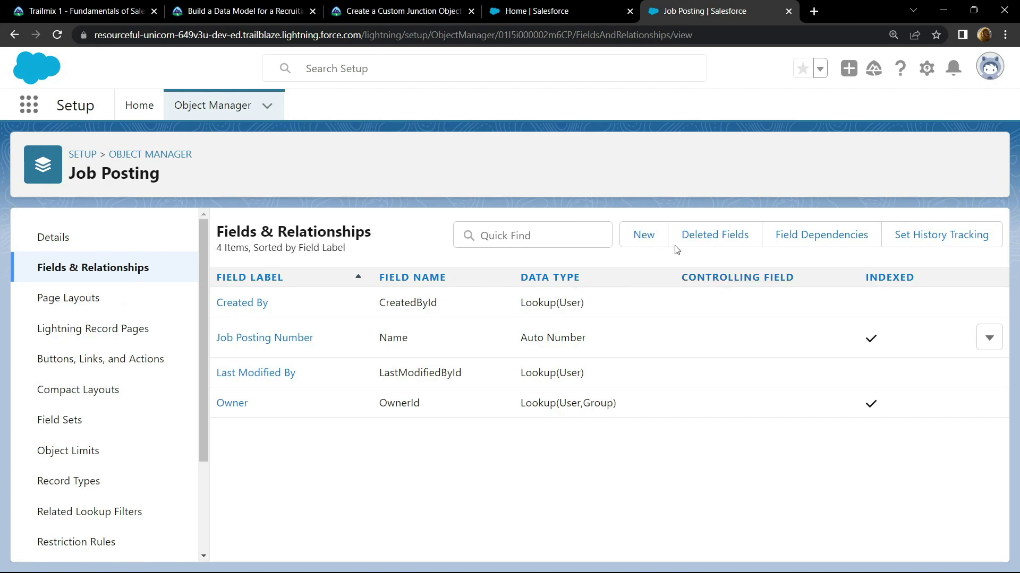
Start a new Master-Detail Relationship field on Job Posting related to Position.
{"action": "left_click", "coordinate": [644, 237]}
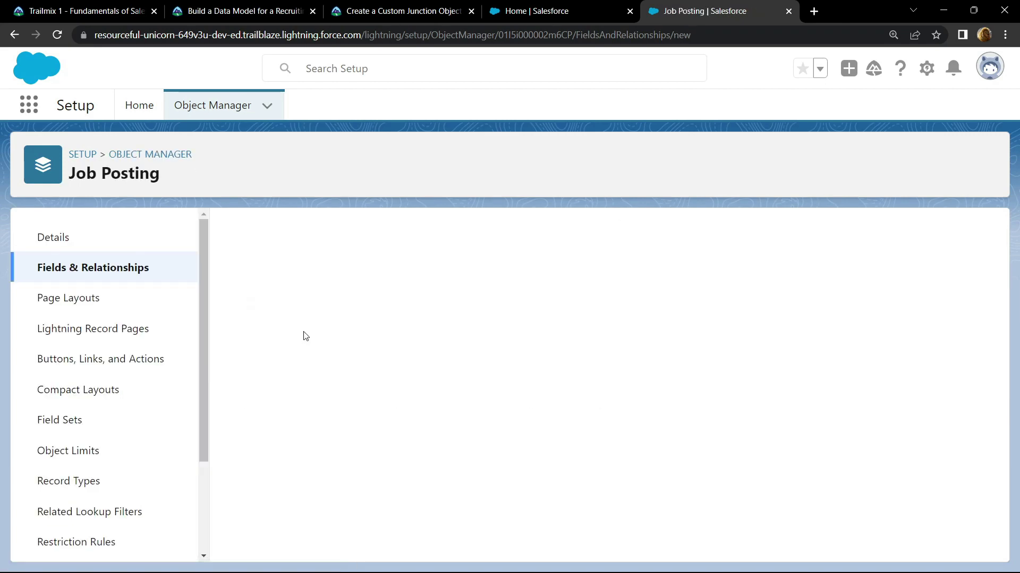
{"action": "scroll", "coordinate": [248, 381], "scroll_direction": "down", "scroll_amount": 3}
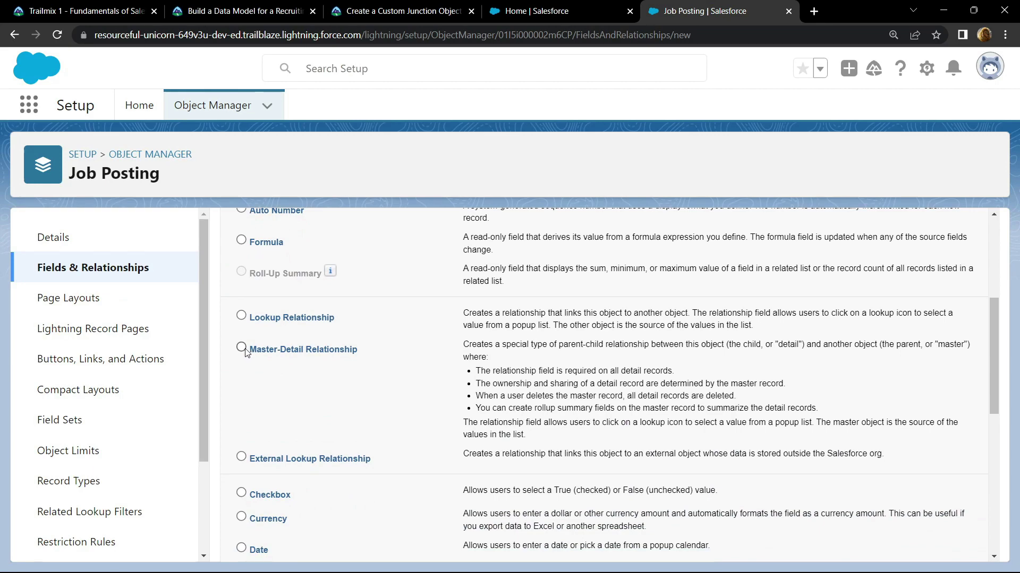
{"action": "scroll", "coordinate": [574, 361], "scroll_direction": "up", "scroll_amount": 3}
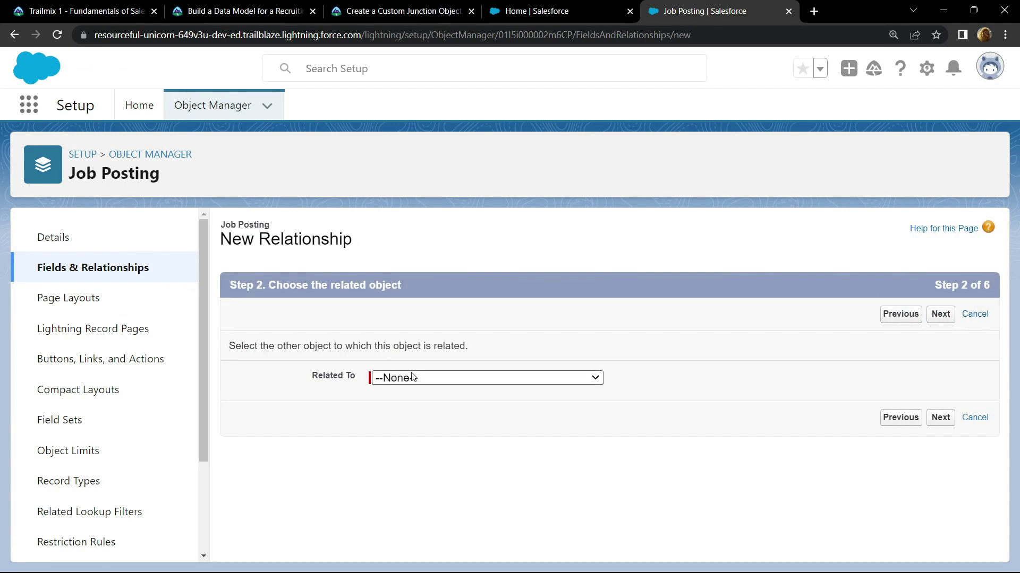
{"action": "left_click", "coordinate": [412, 377]}
{"action": "scroll", "coordinate": [420, 307], "scroll_direction": "down", "scroll_amount": 2}
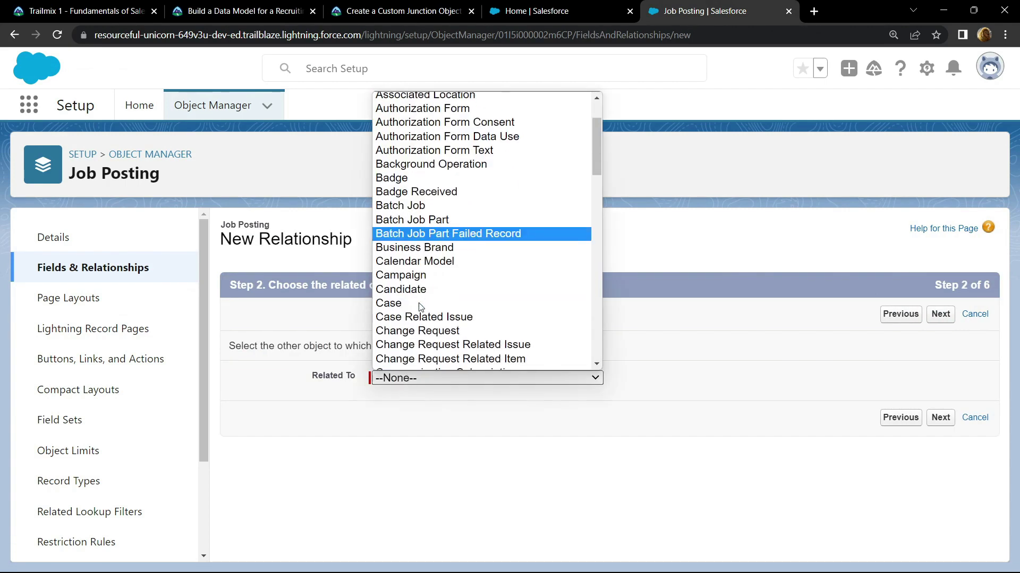
{"action": "scroll", "coordinate": [420, 307], "scroll_direction": "down", "scroll_amount": 3}
{"action": "scroll", "coordinate": [420, 306], "scroll_direction": "down", "scroll_amount": 2}
{"action": "scroll", "coordinate": [420, 306], "scroll_direction": "down", "scroll_amount": 3}
{"action": "scroll", "coordinate": [419, 307], "scroll_direction": "down", "scroll_amount": 1}
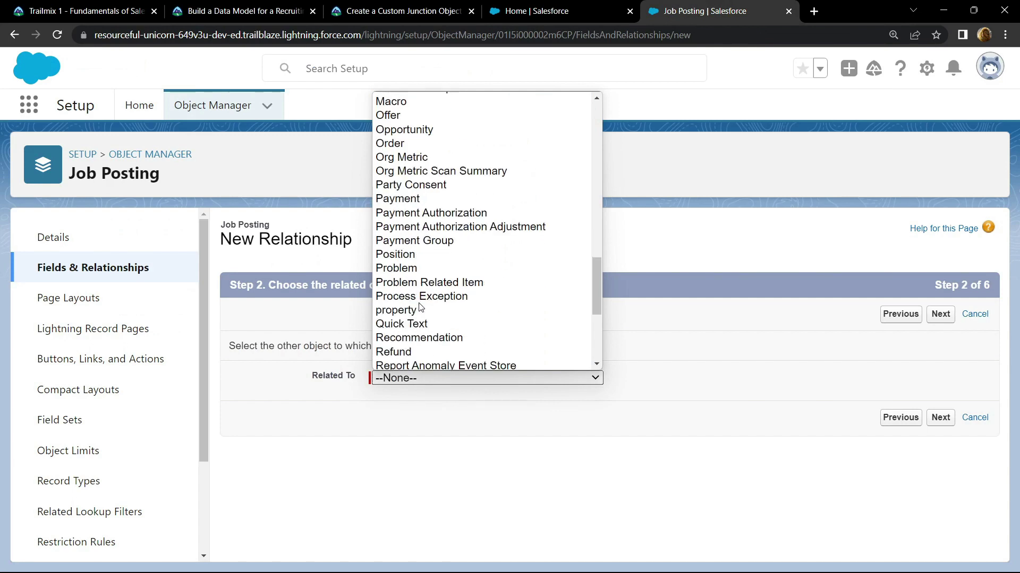
{"action": "left_click", "coordinate": [410, 255]}
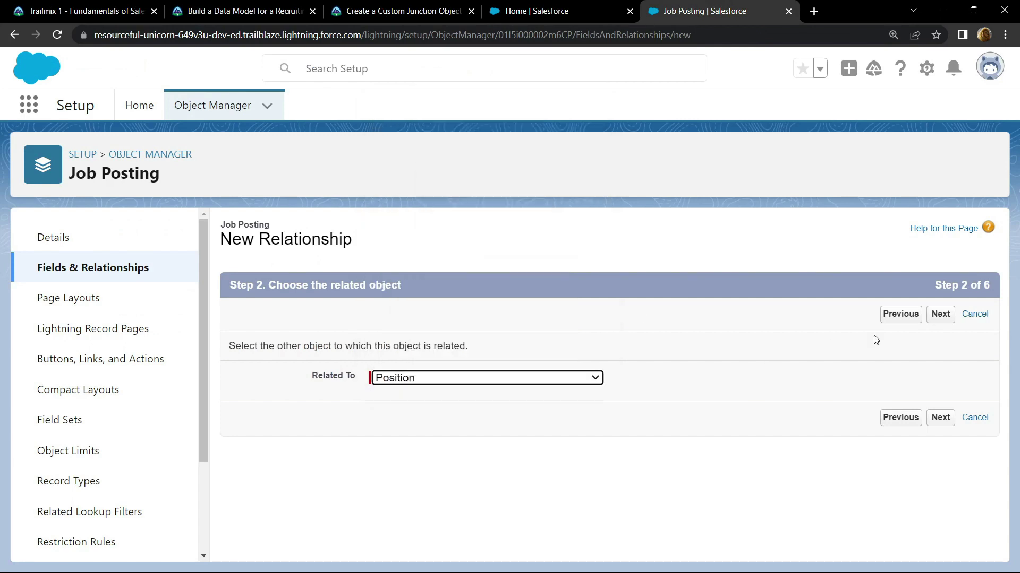
{"action": "left_click", "coordinate": [941, 316]}
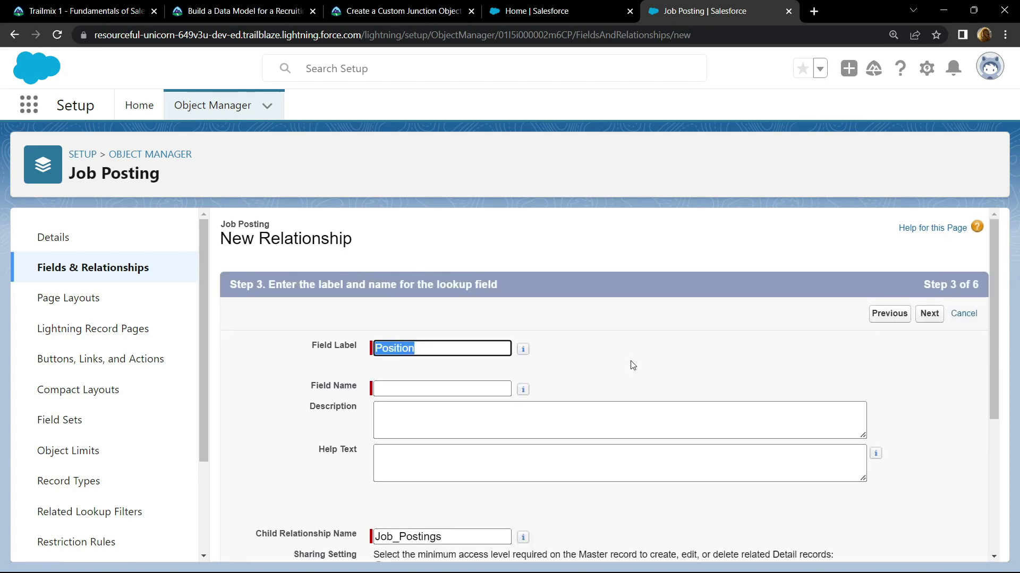
Label the field 'Position', accept the default wizard settings, and Save & New.
{"action": "left_click", "coordinate": [402, 11]}
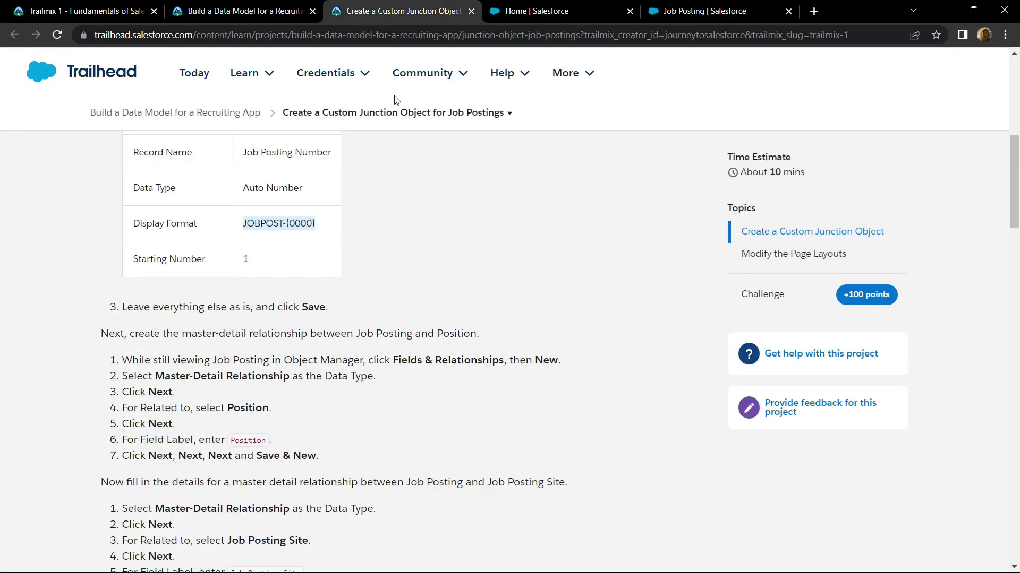
{"action": "scroll", "coordinate": [256, 372], "scroll_direction": "down", "scroll_amount": 1}
{"action": "left_click_drag", "start_coordinate": [232, 361], "coordinate": [267, 359]}
{"action": "key", "text": "ctrl+c"}
{"action": "key", "text": "ctrl+Tab"}
{"action": "key", "text": "ctrl+Tab"}
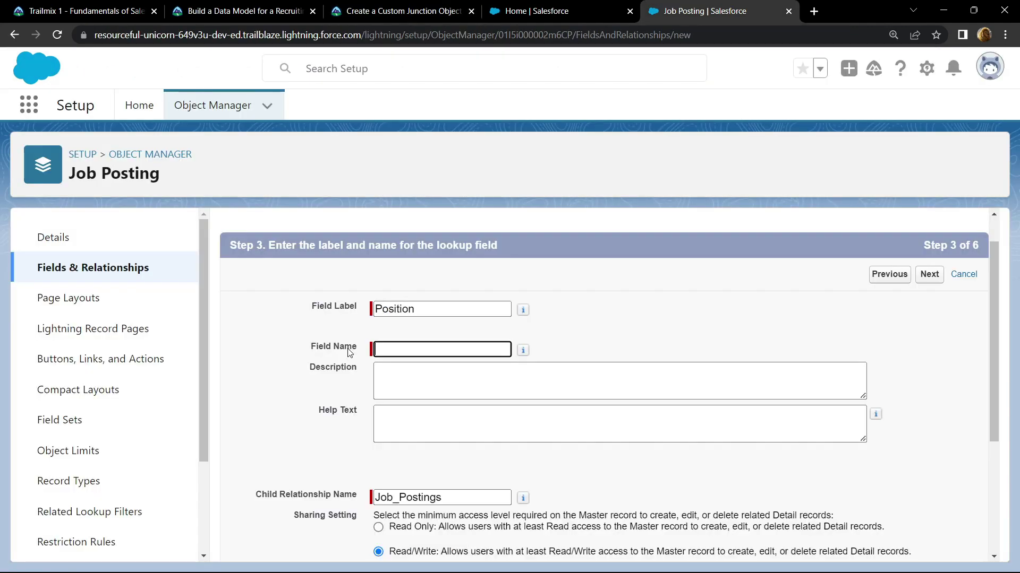
{"action": "key", "text": "ctrl+v"}
{"action": "left_click", "coordinate": [753, 338]}
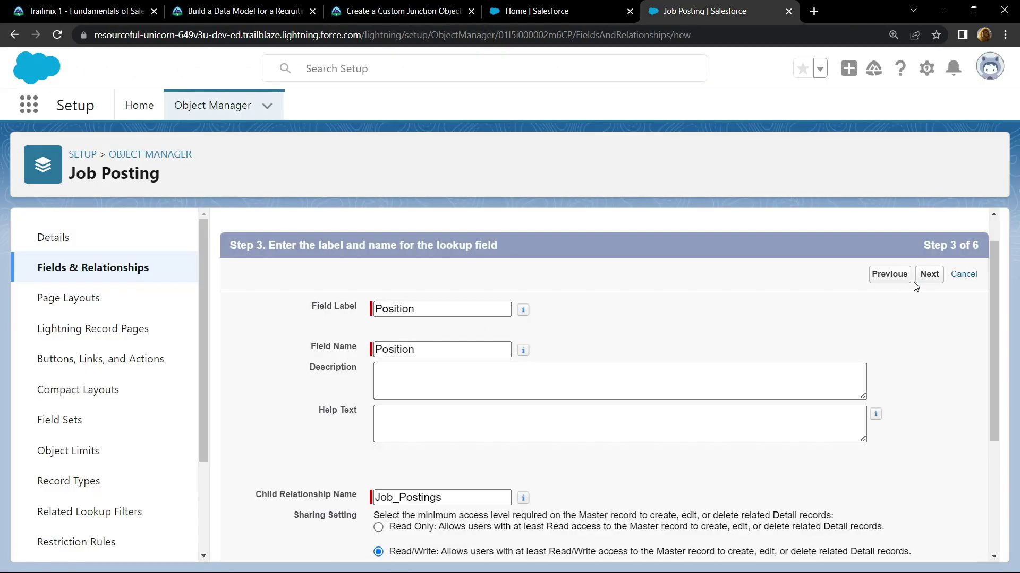
{"action": "left_click", "coordinate": [928, 274]}
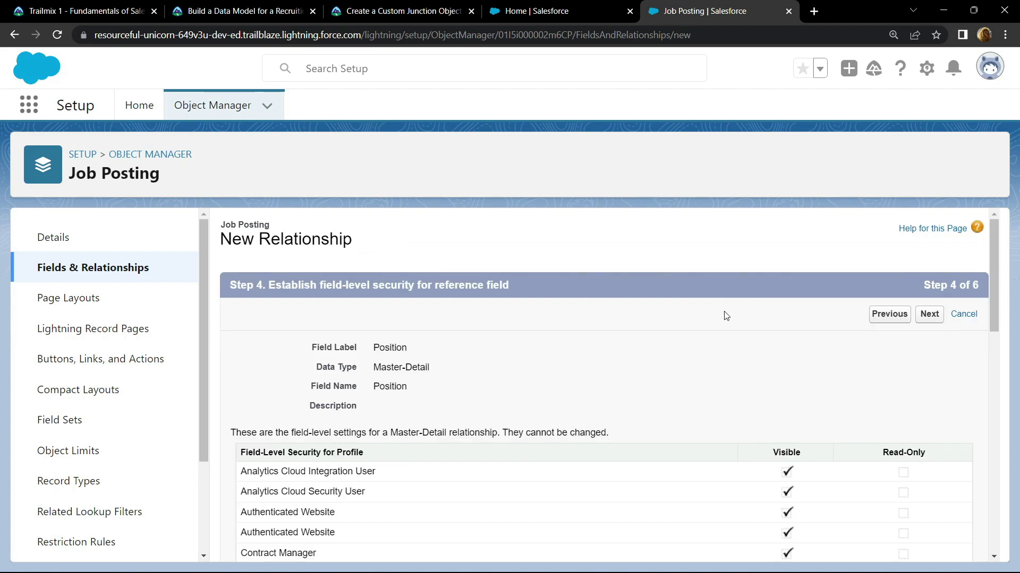
{"action": "left_click", "coordinate": [929, 316]}
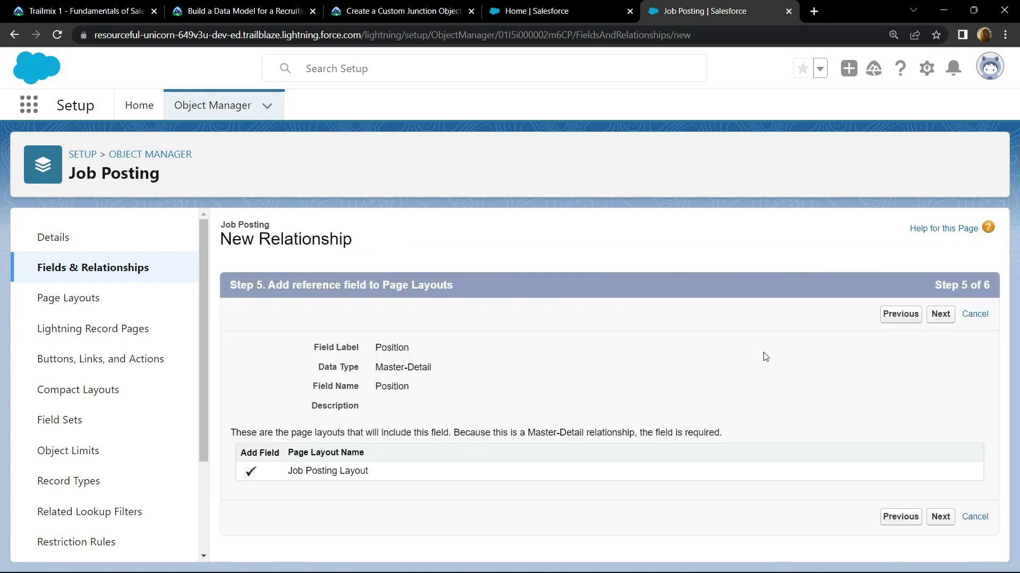
{"action": "left_click", "coordinate": [941, 315]}
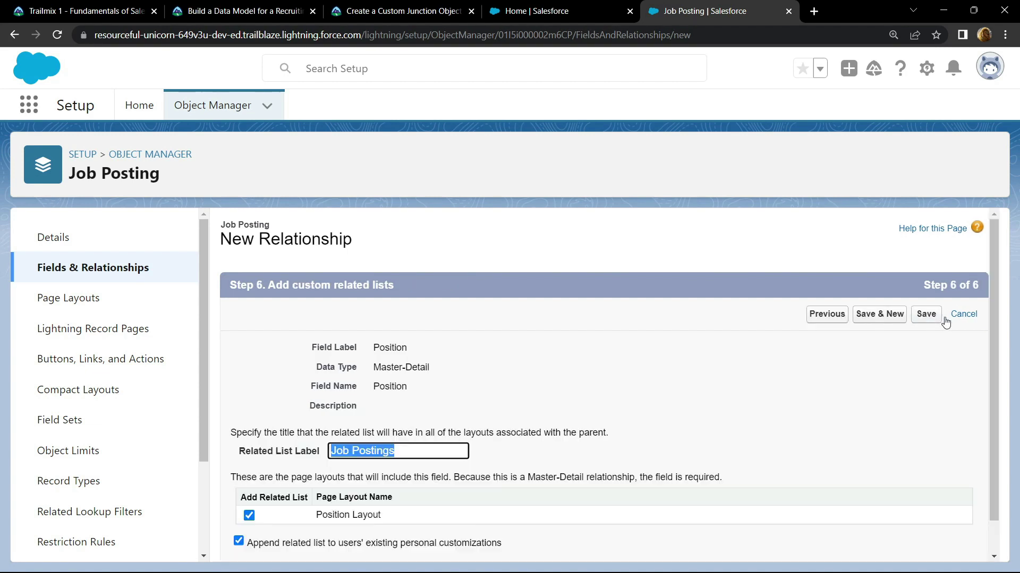
{"action": "left_click", "coordinate": [881, 316]}
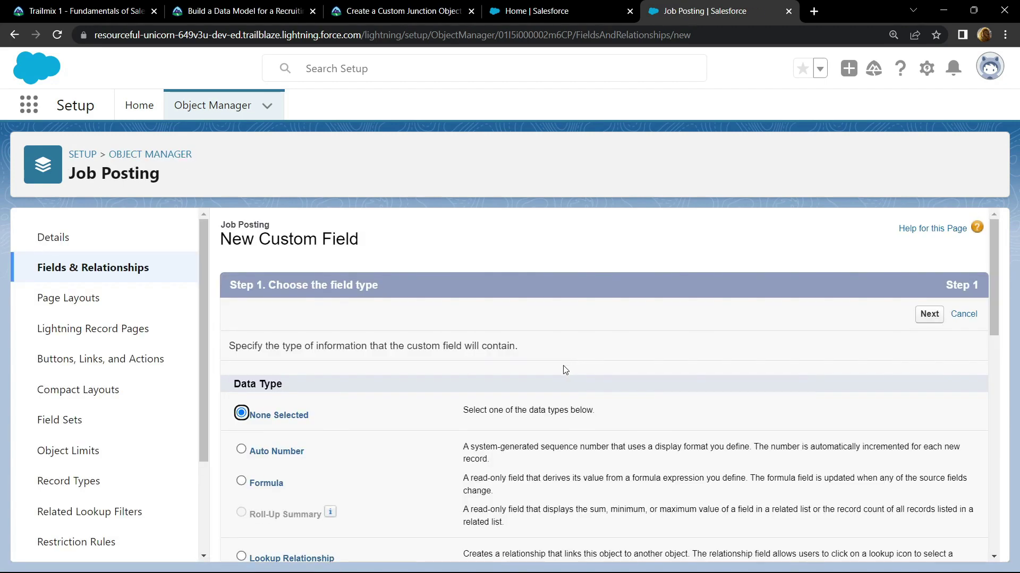
{"action": "scroll", "coordinate": [563, 370], "scroll_direction": "down", "scroll_amount": 3}
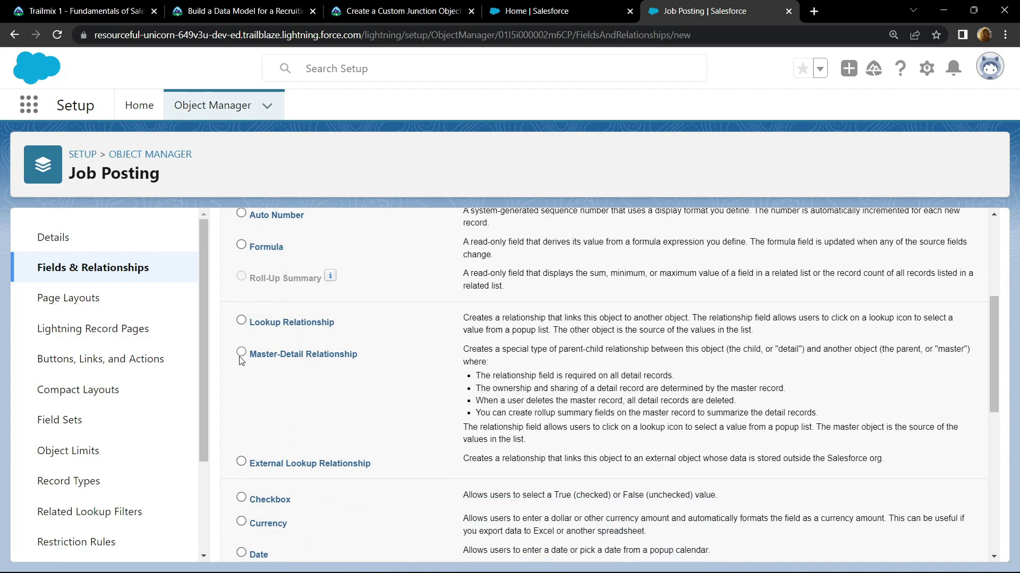
{"action": "scroll", "coordinate": [459, 374], "scroll_direction": "up", "scroll_amount": 2}
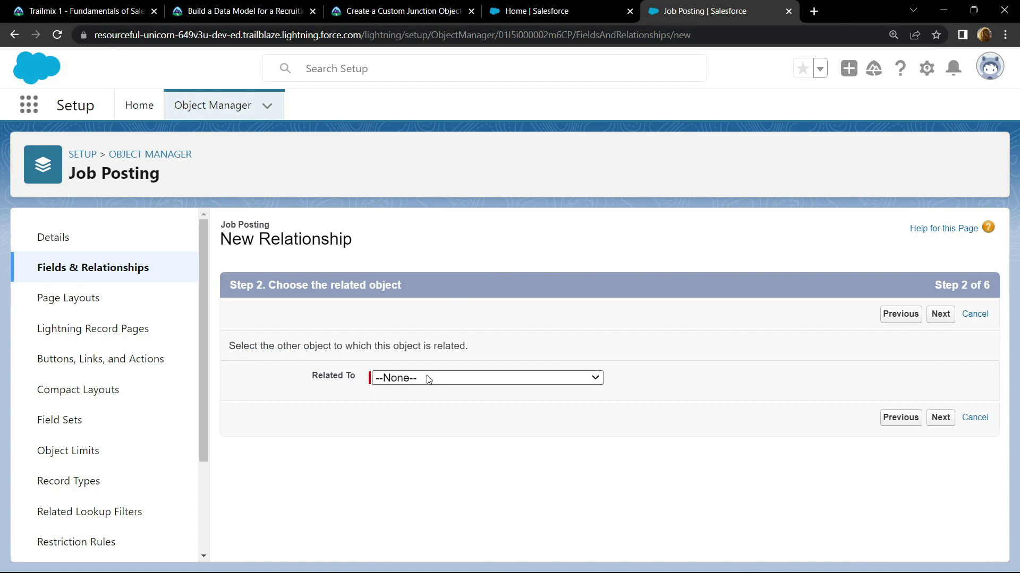
Add a 'Job Posting Site' master-detail field related to Job Posting Site, keeping wizard defaults.
{"action": "left_click", "coordinate": [427, 378]}
{"action": "scroll", "coordinate": [435, 279], "scroll_direction": "down", "scroll_amount": 1}
{"action": "scroll", "coordinate": [437, 280], "scroll_direction": "down", "scroll_amount": 2}
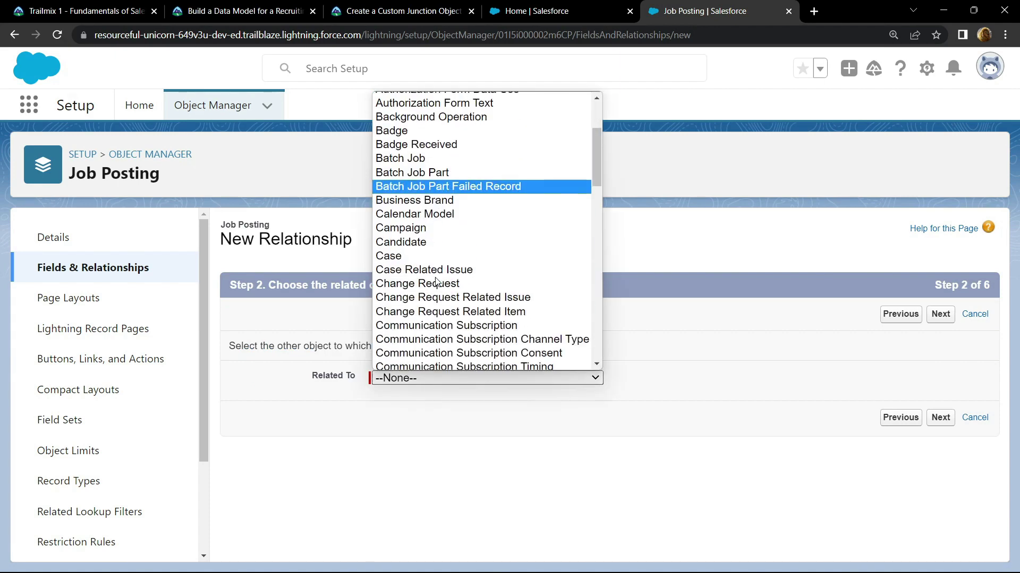
{"action": "scroll", "coordinate": [436, 281], "scroll_direction": "down", "scroll_amount": 1}
{"action": "scroll", "coordinate": [436, 280], "scroll_direction": "down", "scroll_amount": 2}
{"action": "scroll", "coordinate": [437, 283], "scroll_direction": "down", "scroll_amount": 3}
{"action": "scroll", "coordinate": [438, 282], "scroll_direction": "down", "scroll_amount": 1}
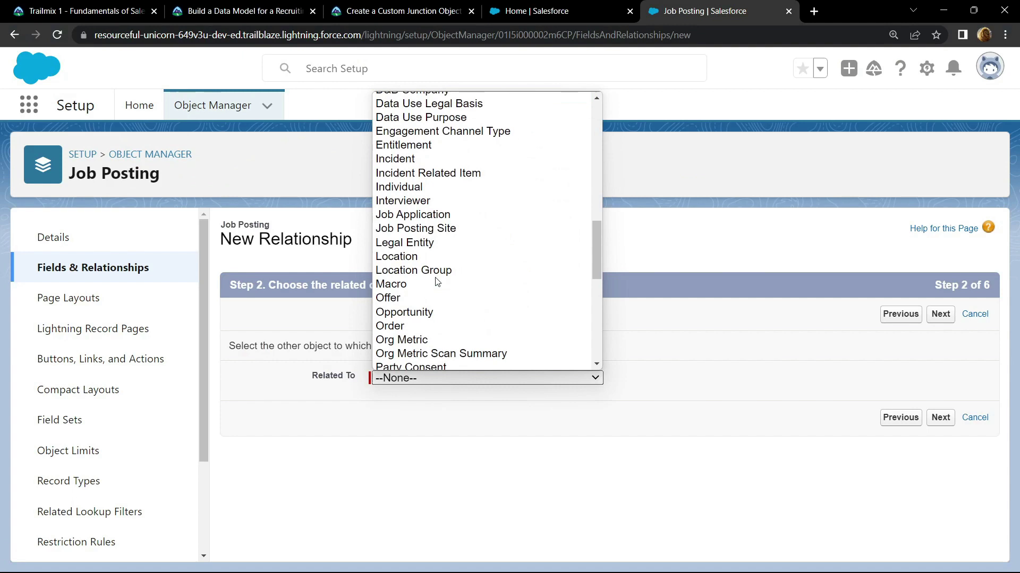
{"action": "left_click", "coordinate": [438, 223]}
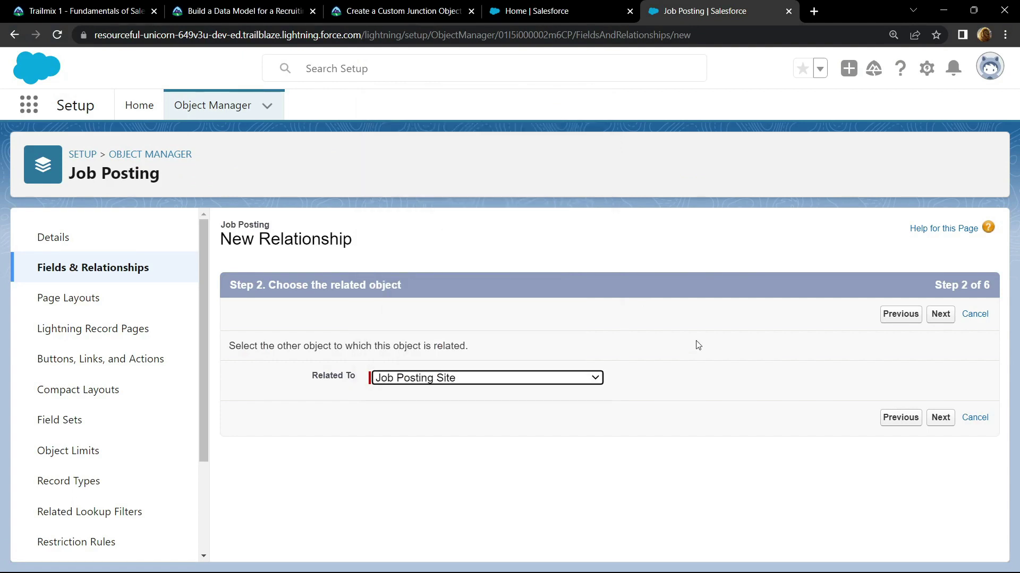
{"action": "left_click", "coordinate": [938, 317]}
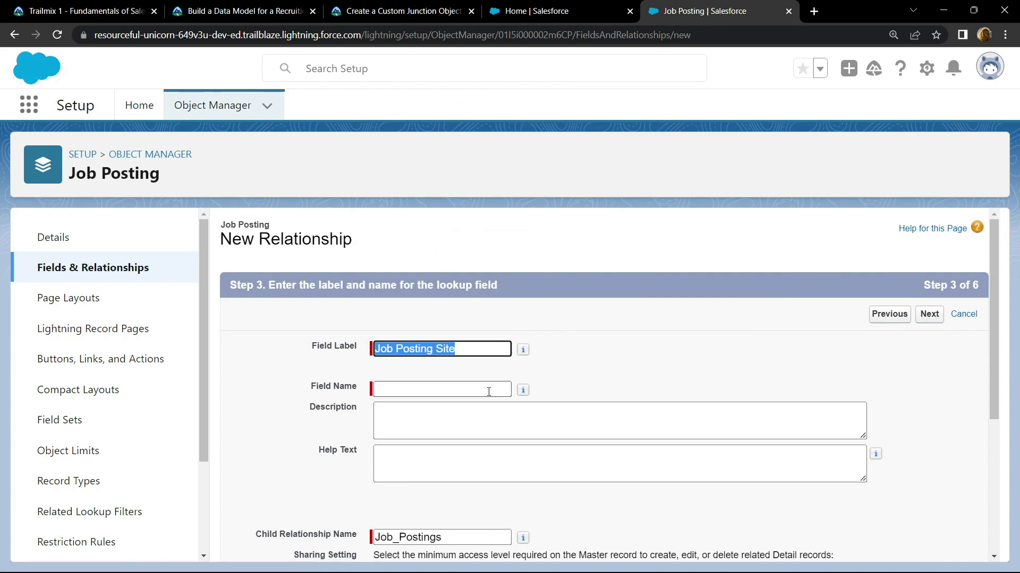
{"action": "left_click", "coordinate": [488, 392]}
{"action": "left_click", "coordinate": [655, 360]}
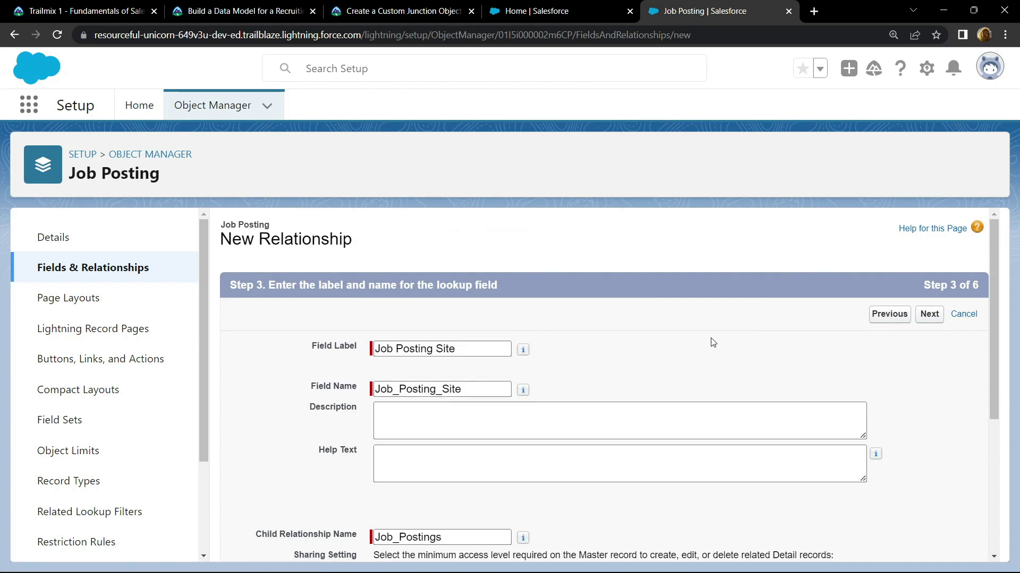
{"action": "left_click", "coordinate": [929, 316]}
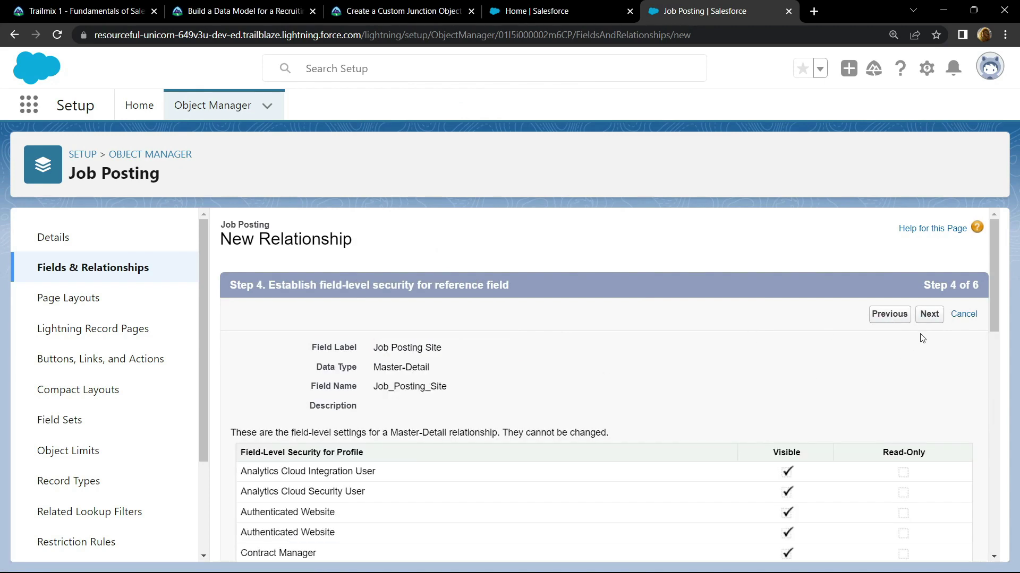
{"action": "left_click", "coordinate": [929, 316]}
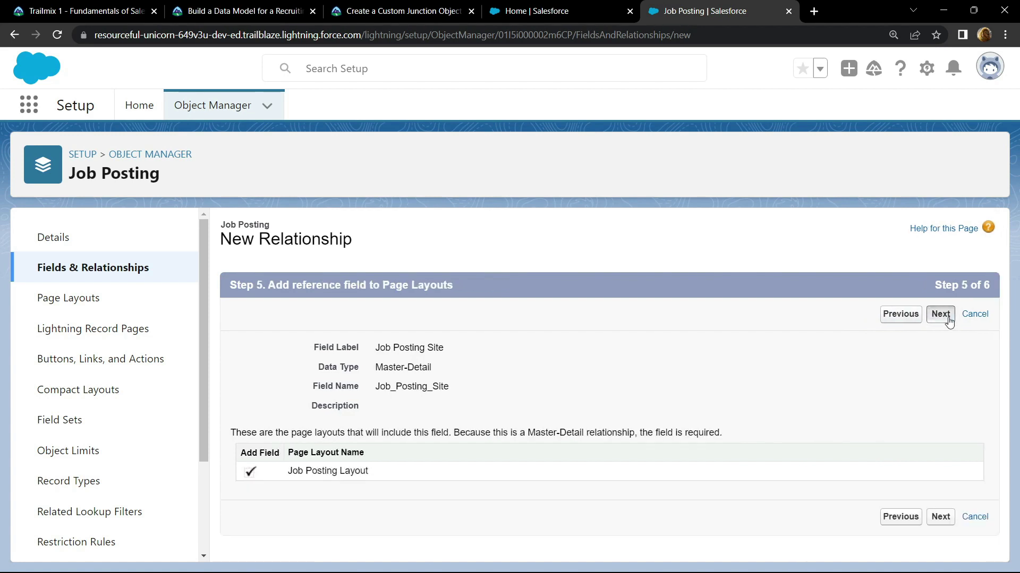
{"action": "left_click", "coordinate": [948, 319]}
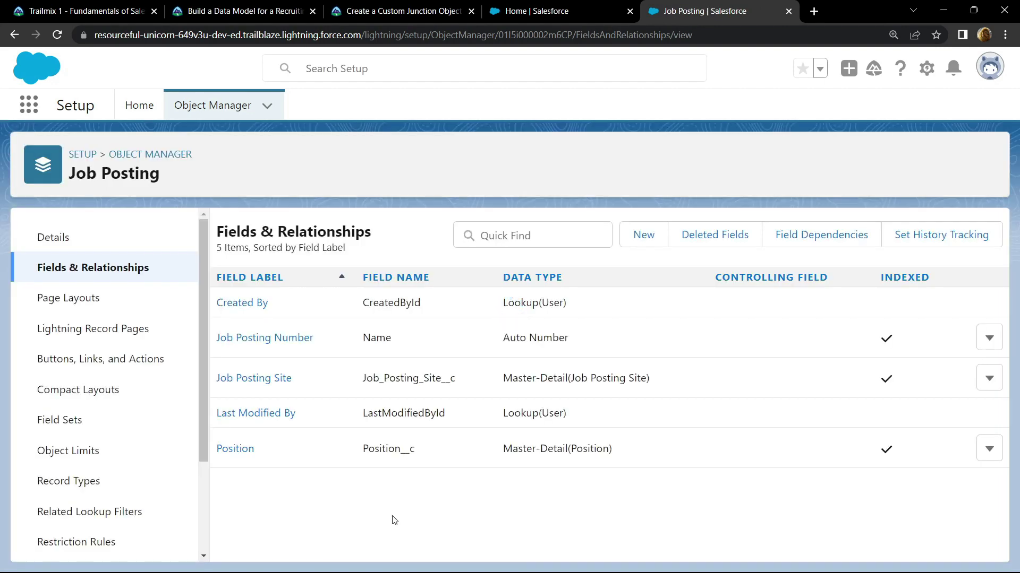
Find the Position object in Object Manager and edit its Position Layout.
{"action": "left_click", "coordinate": [205, 108]}
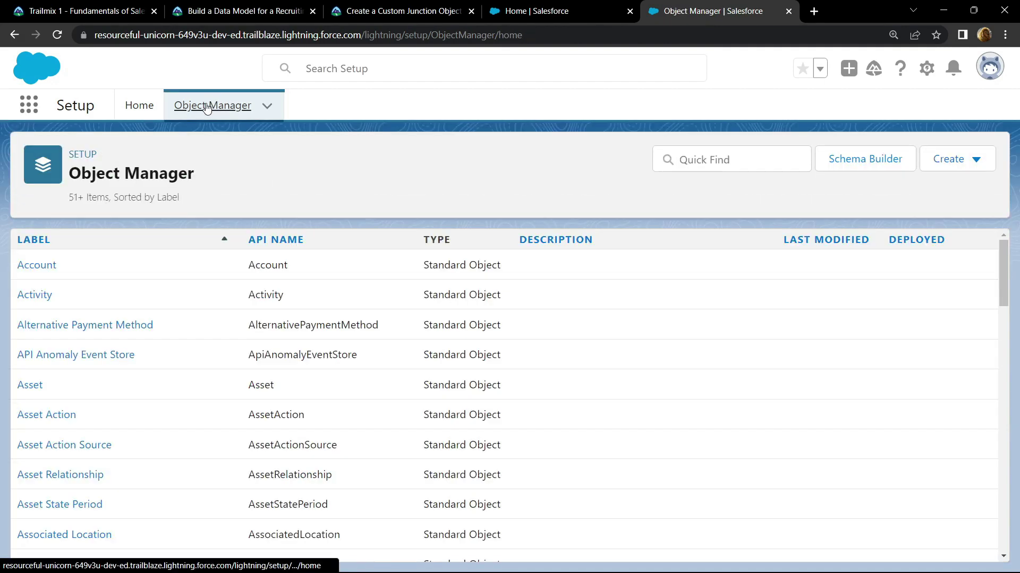
{"action": "left_click", "coordinate": [720, 161]}
{"action": "type", "text": "position"}
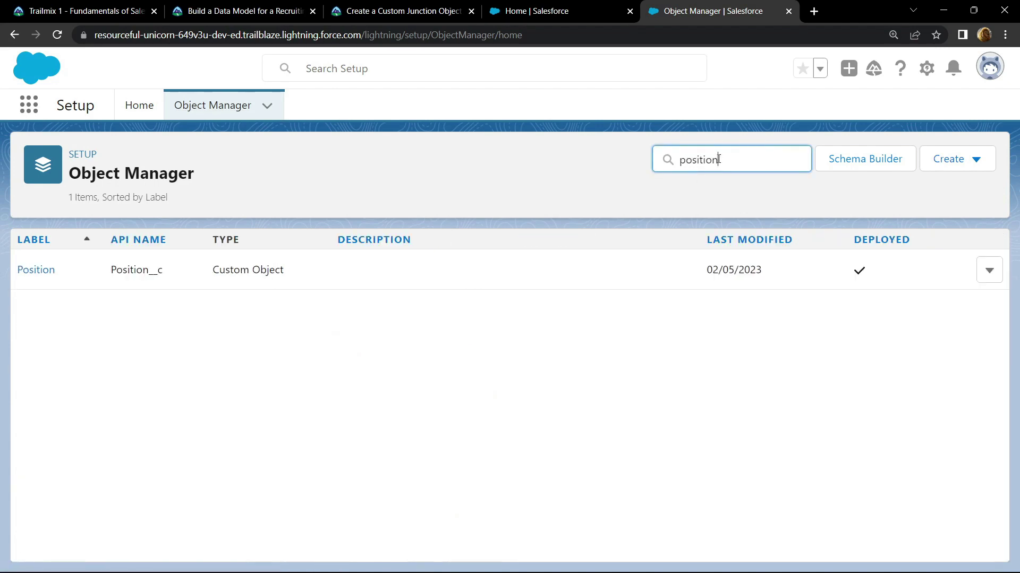
{"action": "left_click", "coordinate": [35, 271]}
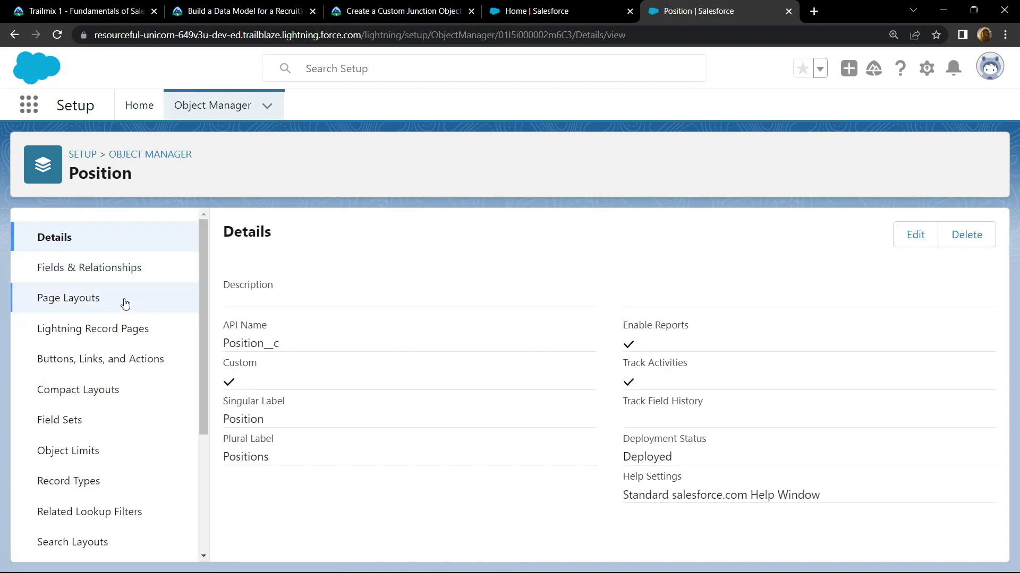
{"action": "left_click", "coordinate": [88, 303]}
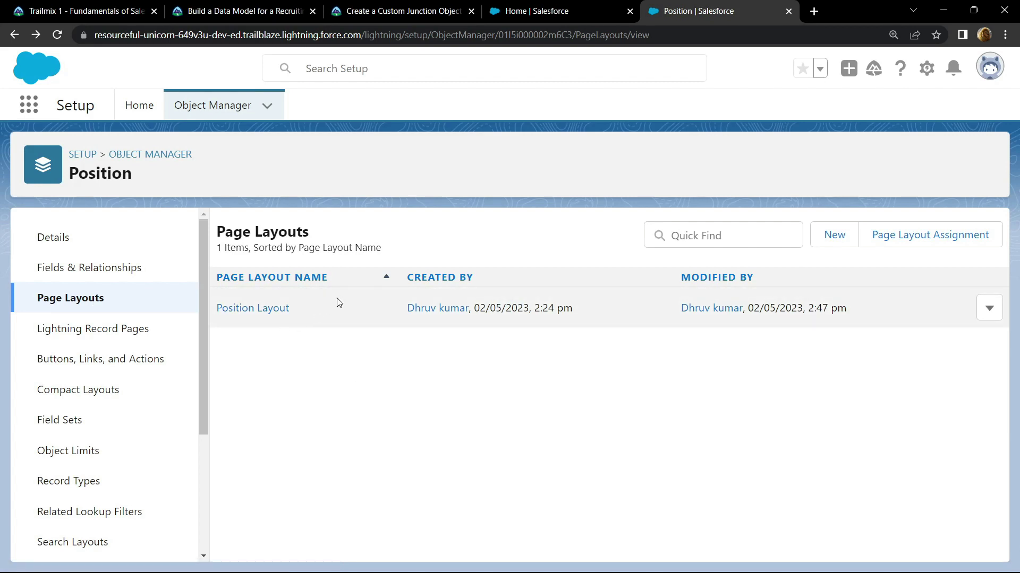
{"action": "left_click", "coordinate": [986, 310]}
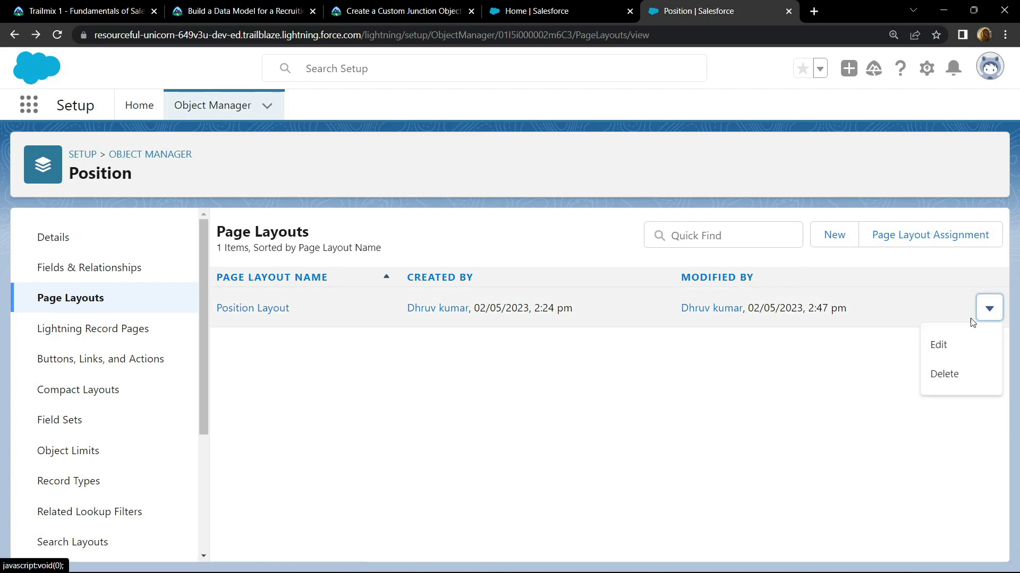
{"action": "left_click", "coordinate": [938, 345]}
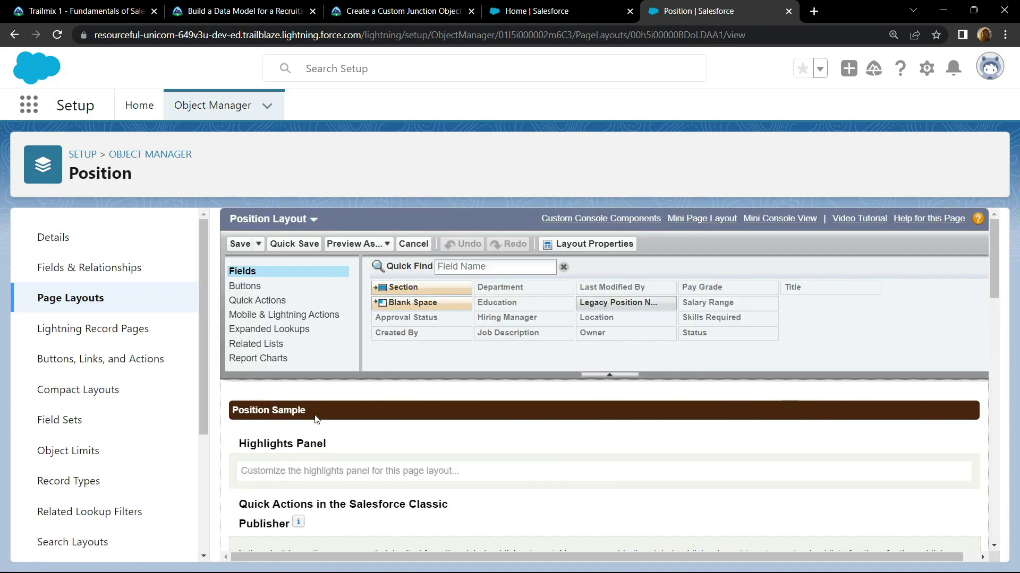
{"action": "scroll", "coordinate": [314, 420], "scroll_direction": "down", "scroll_amount": 2}
{"action": "scroll", "coordinate": [315, 419], "scroll_direction": "down", "scroll_amount": 3}
{"action": "scroll", "coordinate": [315, 416], "scroll_direction": "down", "scroll_amount": 2}
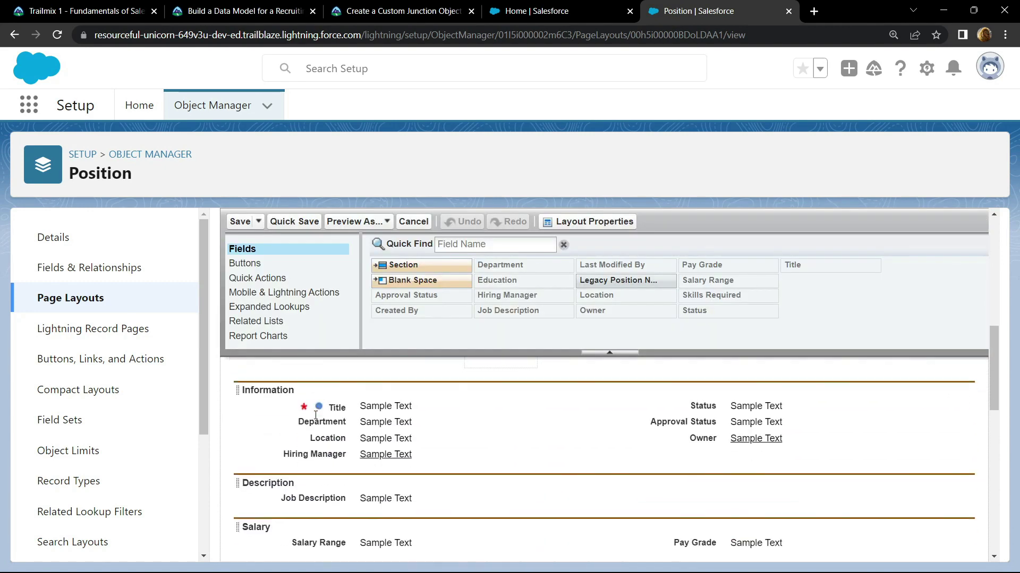
{"action": "scroll", "coordinate": [316, 415], "scroll_direction": "down", "scroll_amount": 3}
{"action": "scroll", "coordinate": [316, 415], "scroll_direction": "down", "scroll_amount": 2}
{"action": "scroll", "coordinate": [316, 415], "scroll_direction": "down", "scroll_amount": 2}
{"action": "scroll", "coordinate": [315, 414], "scroll_direction": "down", "scroll_amount": 2}
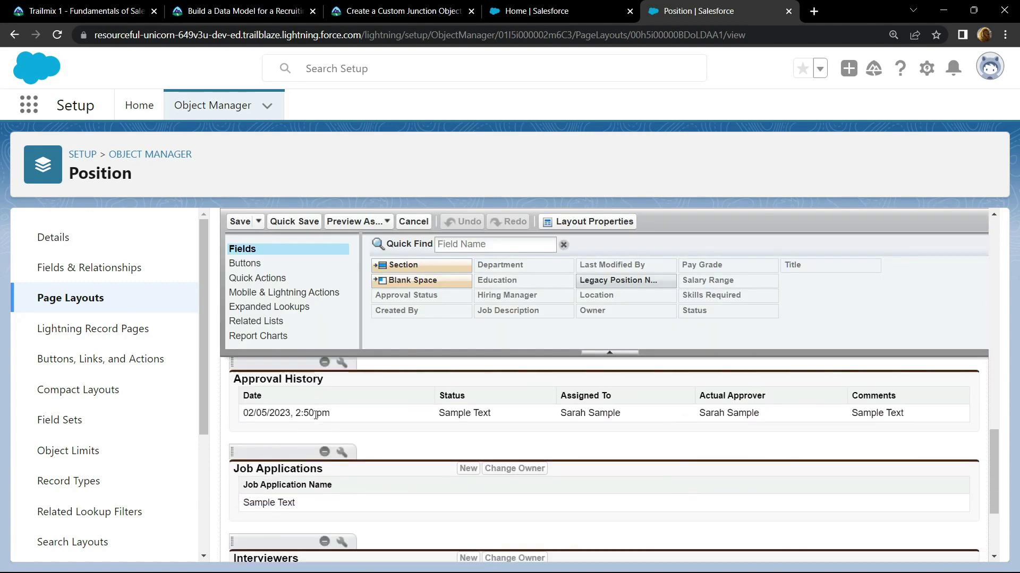
{"action": "scroll", "coordinate": [316, 414], "scroll_direction": "down", "scroll_amount": 2}
{"action": "scroll", "coordinate": [315, 423], "scroll_direction": "down", "scroll_amount": 2}
{"action": "scroll", "coordinate": [310, 446], "scroll_direction": "down", "scroll_amount": 2}
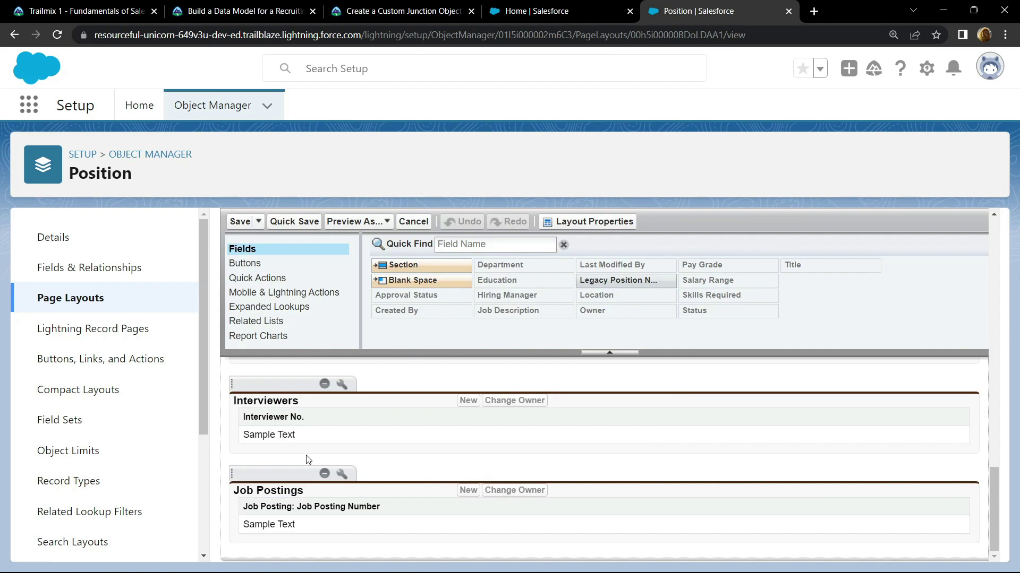
Add Job Posting Site Status and Technical Site columns to the Job Postings related list.
{"action": "left_click", "coordinate": [343, 475]}
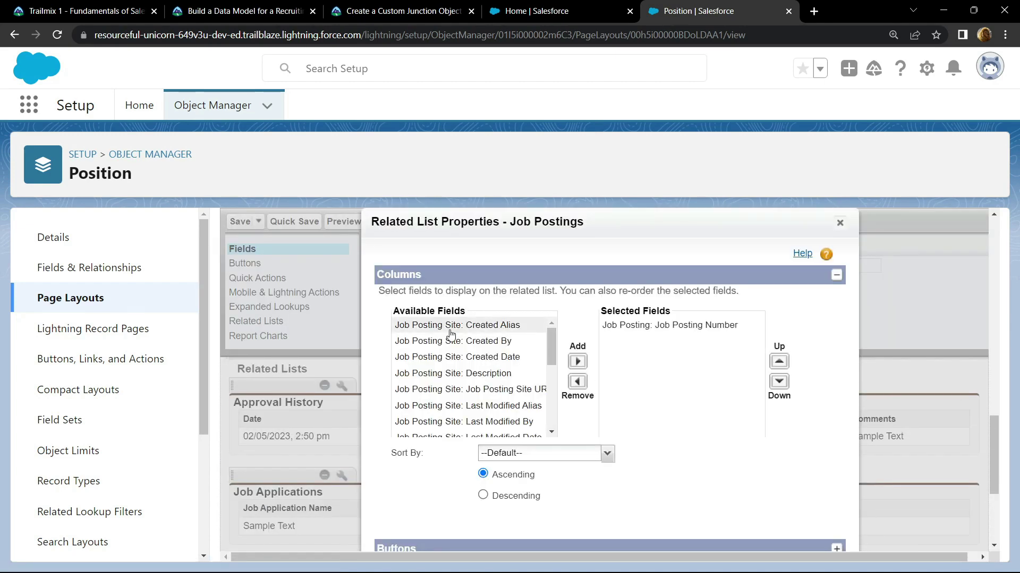
{"action": "scroll", "coordinate": [417, 369], "scroll_direction": "down", "scroll_amount": 2}
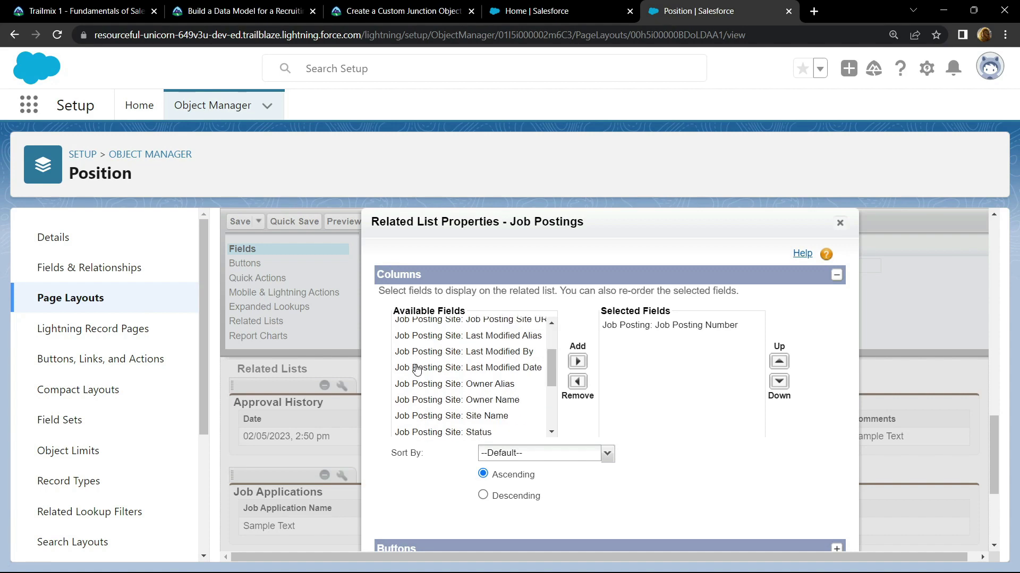
{"action": "scroll", "coordinate": [416, 368], "scroll_direction": "down", "scroll_amount": 1}
{"action": "scroll", "coordinate": [416, 368], "scroll_direction": "down", "scroll_amount": 1}
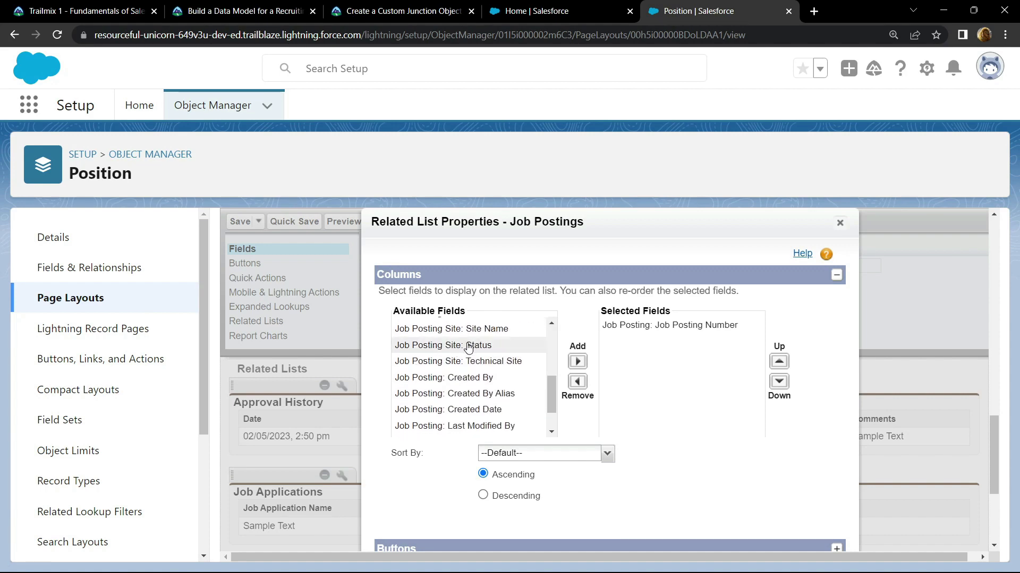
{"action": "left_click", "coordinate": [478, 350]}
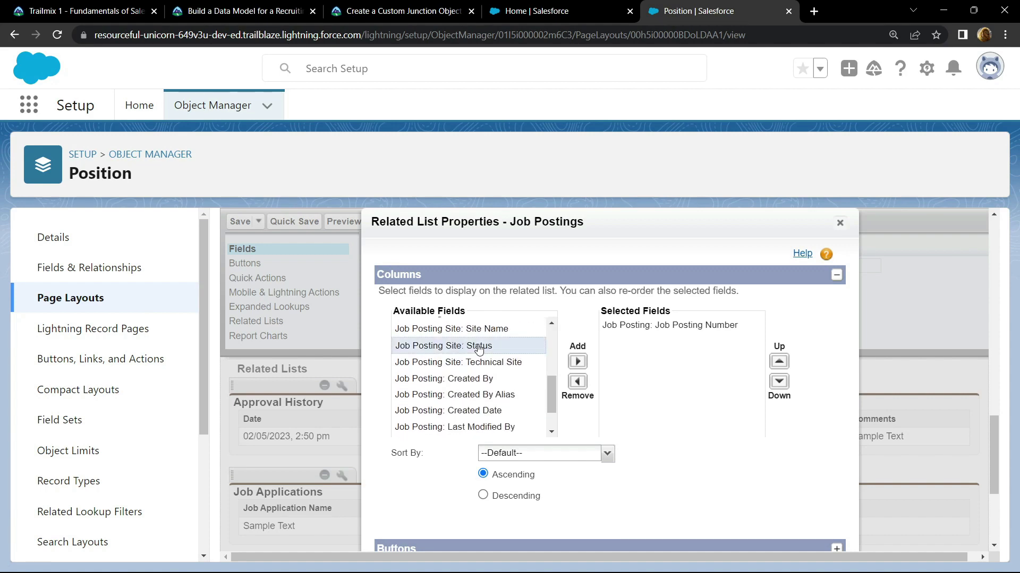
{"action": "left_click", "coordinate": [579, 365]}
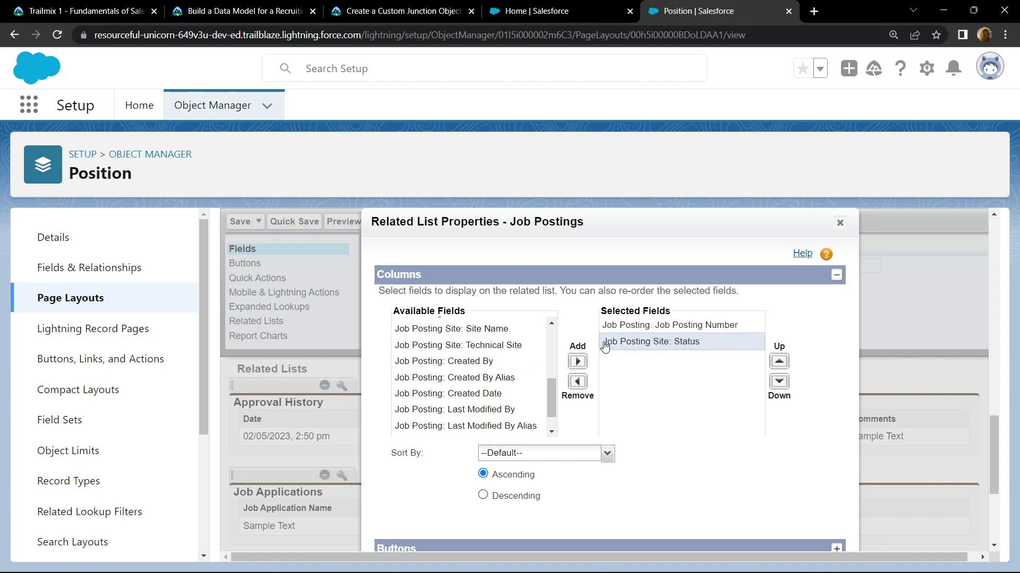
{"action": "left_click_drag", "start_coordinate": [604, 346], "coordinate": [710, 343]}
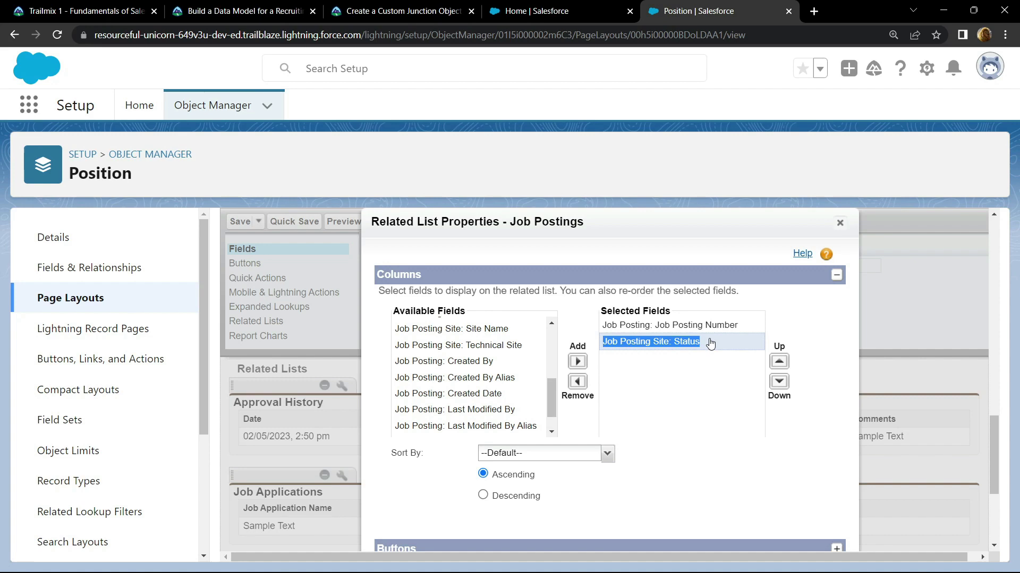
{"action": "left_click", "coordinate": [695, 360]}
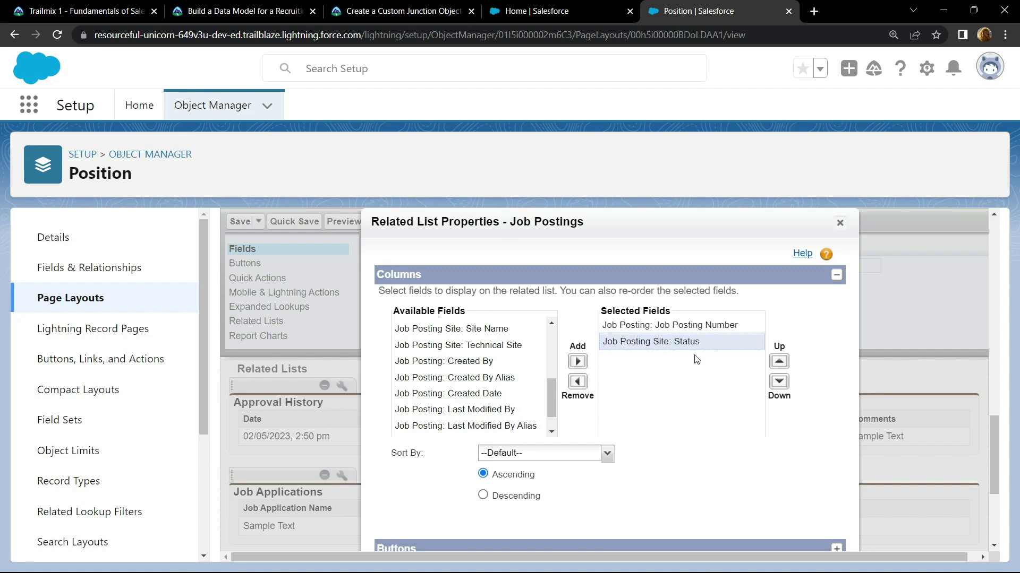
{"action": "left_click", "coordinate": [520, 349]}
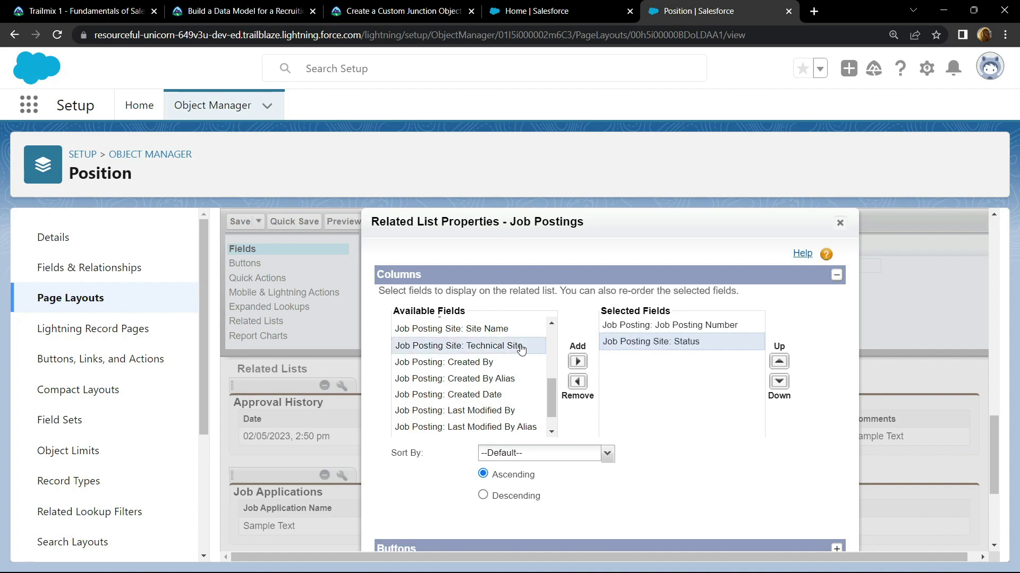
{"action": "left_click", "coordinate": [577, 362]}
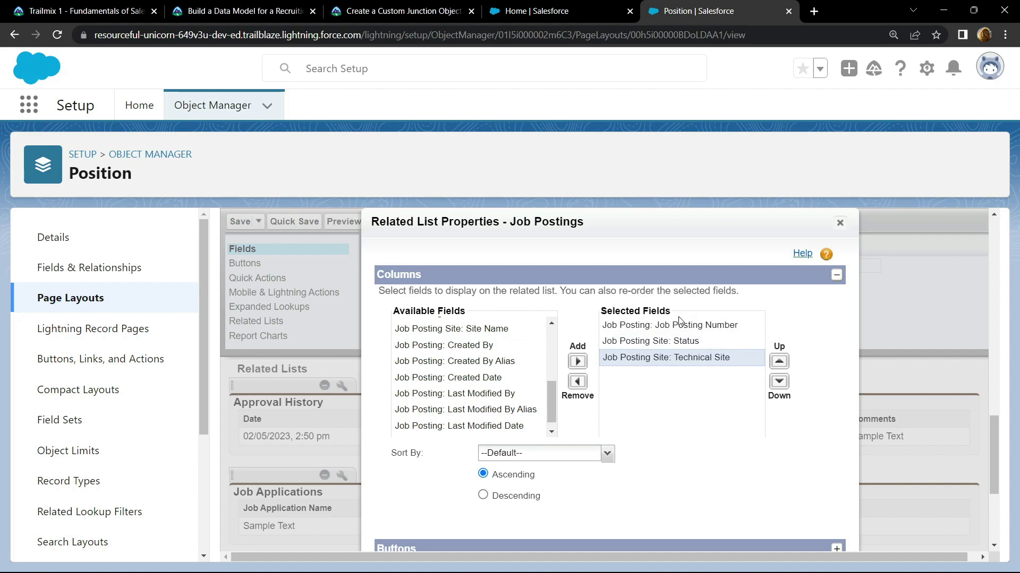
Remove the Job Posting Number column, confirm the columns, and save Position Layout.
{"action": "left_click", "coordinate": [689, 329]}
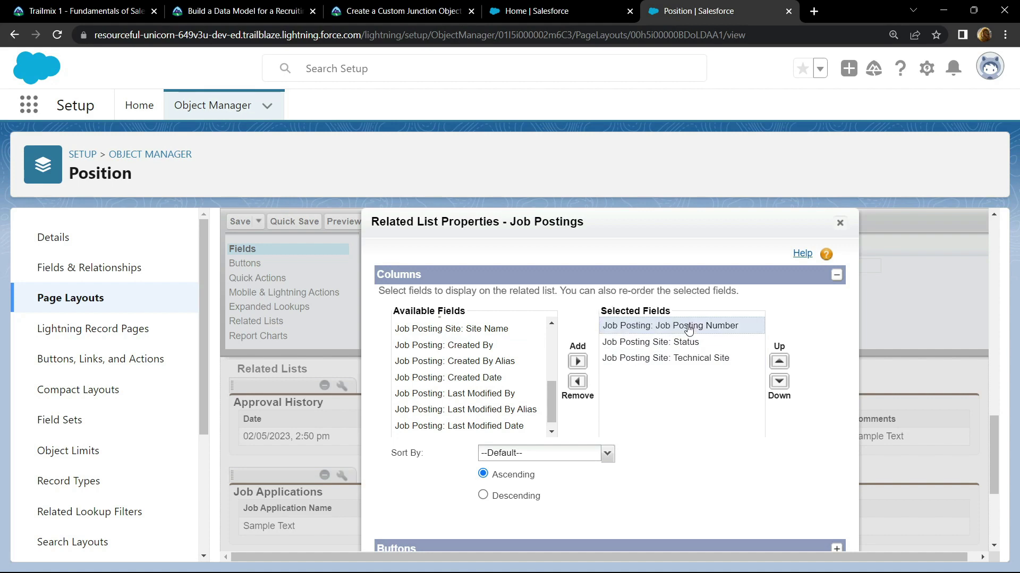
{"action": "left_click", "coordinate": [579, 389]}
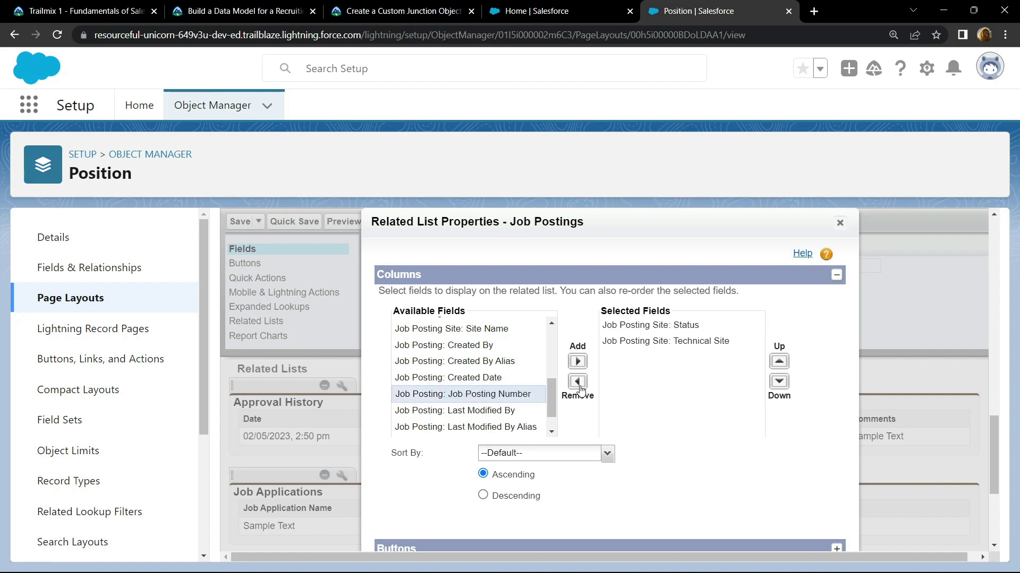
{"action": "key", "text": "ctrl+minus"}
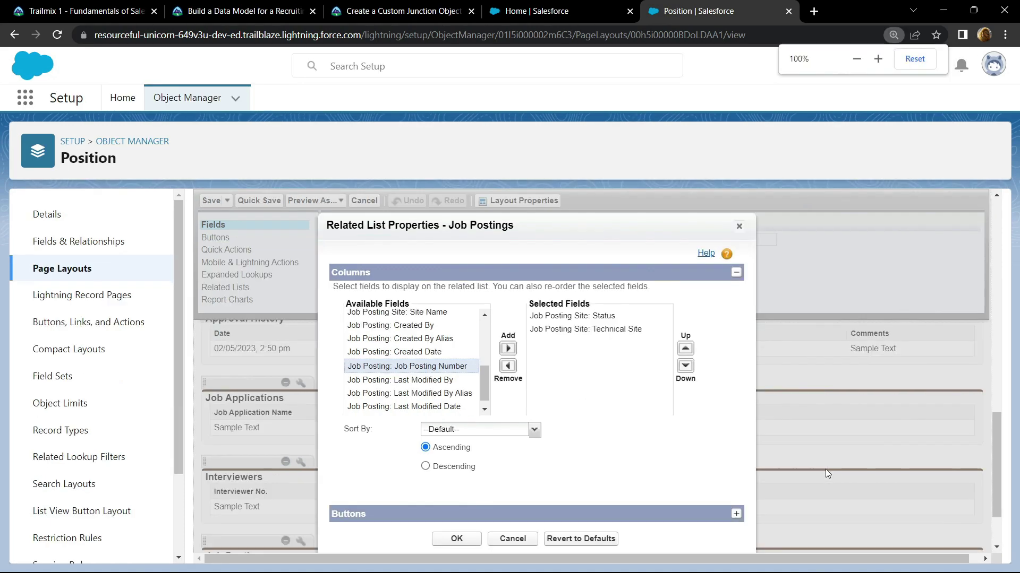
{"action": "key", "text": "ctrl+minus"}
{"action": "left_click", "coordinate": [413, 495]}
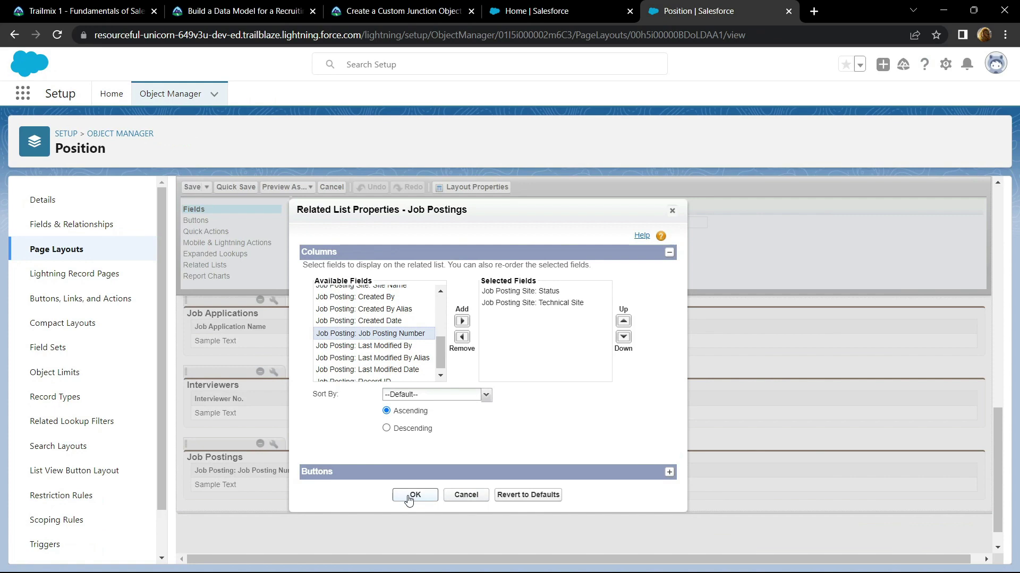
{"action": "key", "text": "ctrl+plus"}
{"action": "key", "text": "ctrl+plus"}
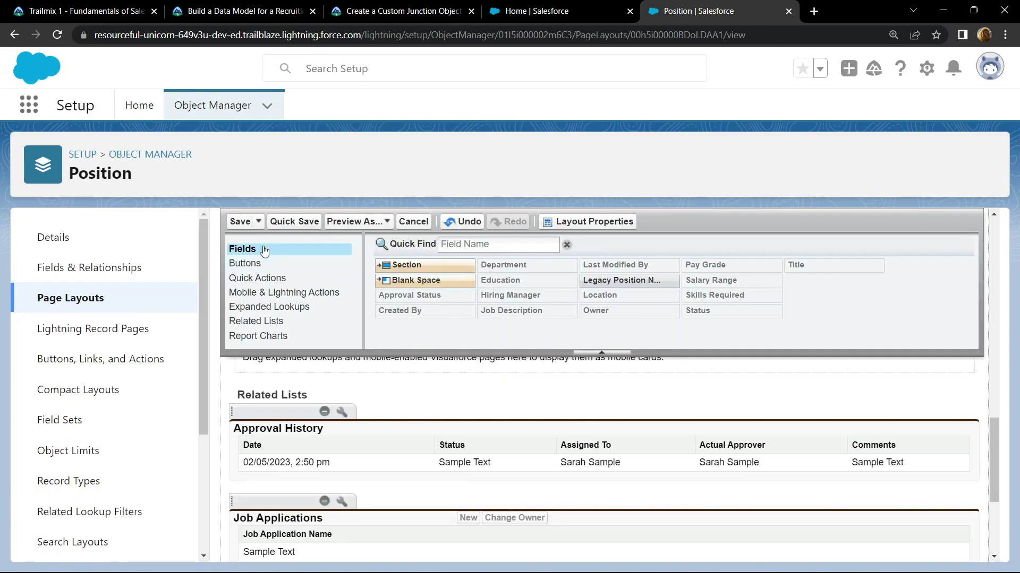
{"action": "left_click", "coordinate": [240, 222]}
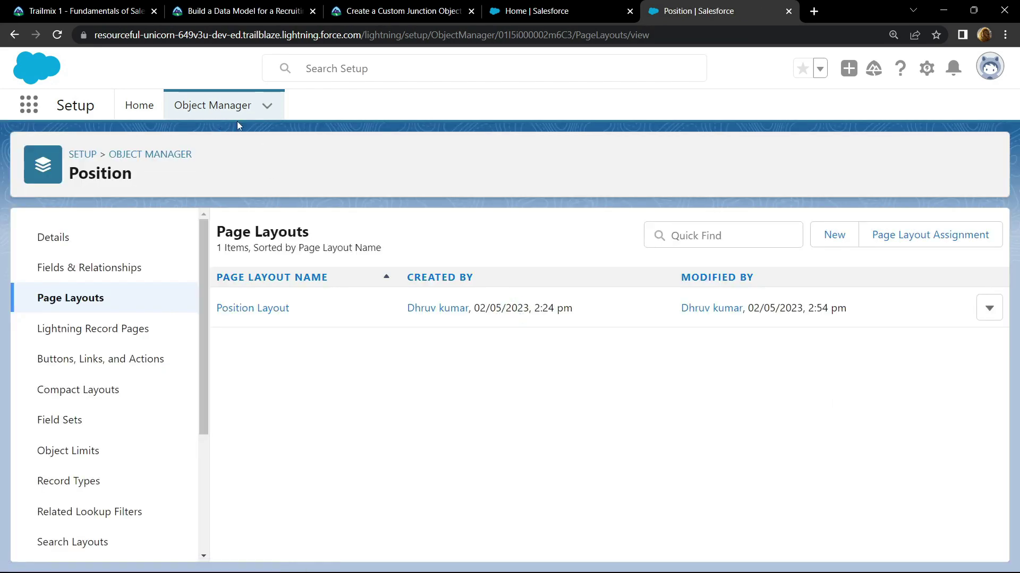
Find Job Posting Site in Object Manager and show its Job Posting Site Layout actions.
{"action": "left_click", "coordinate": [217, 111]}
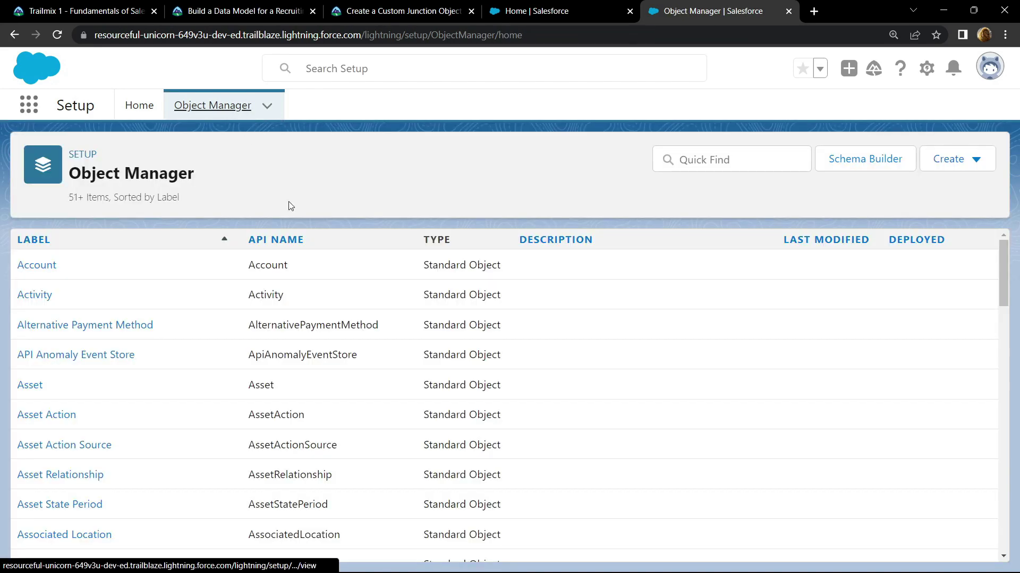
{"action": "left_click", "coordinate": [714, 161]}
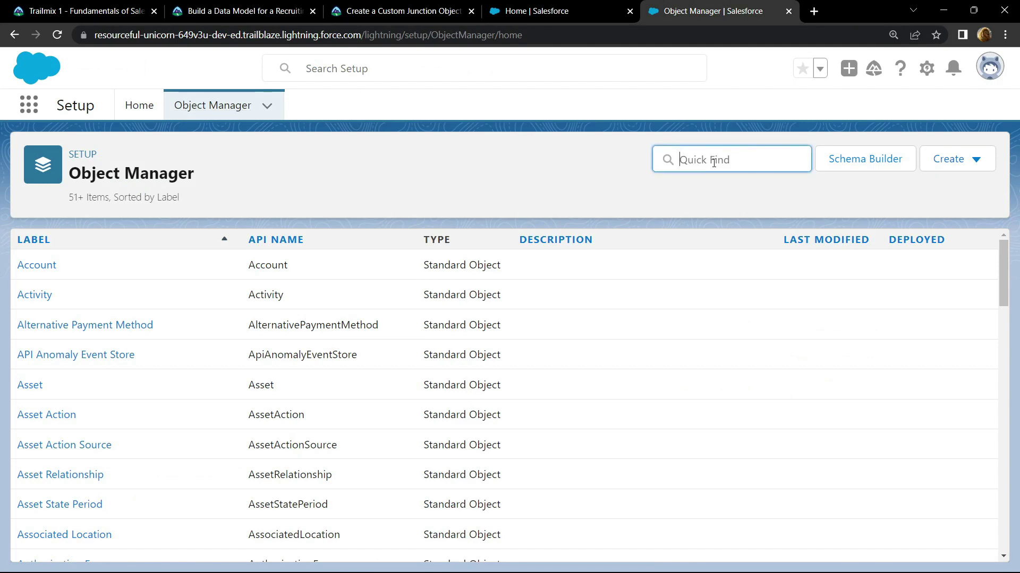
{"action": "type", "text": "job posting"}
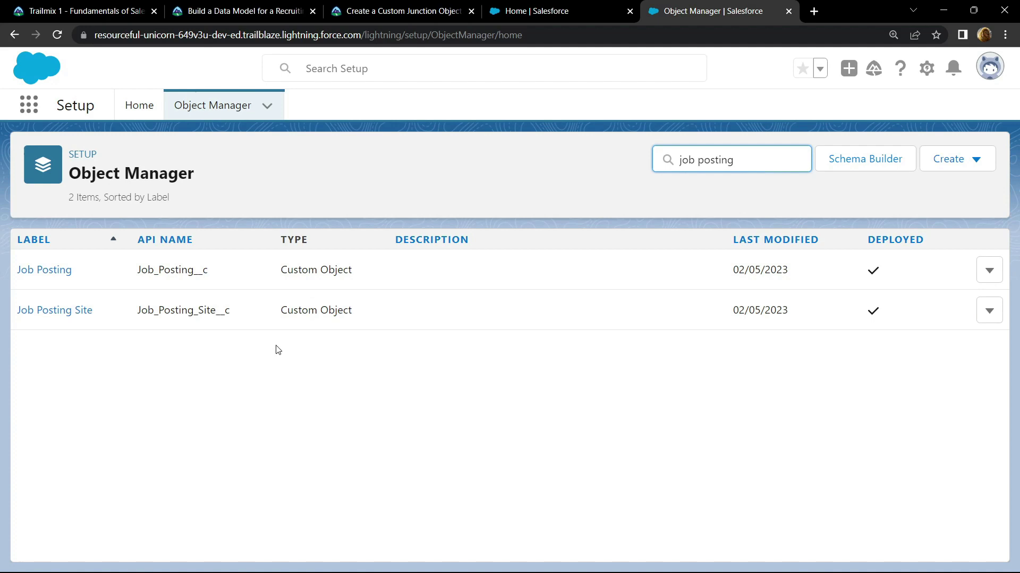
{"action": "left_click", "coordinate": [89, 312]}
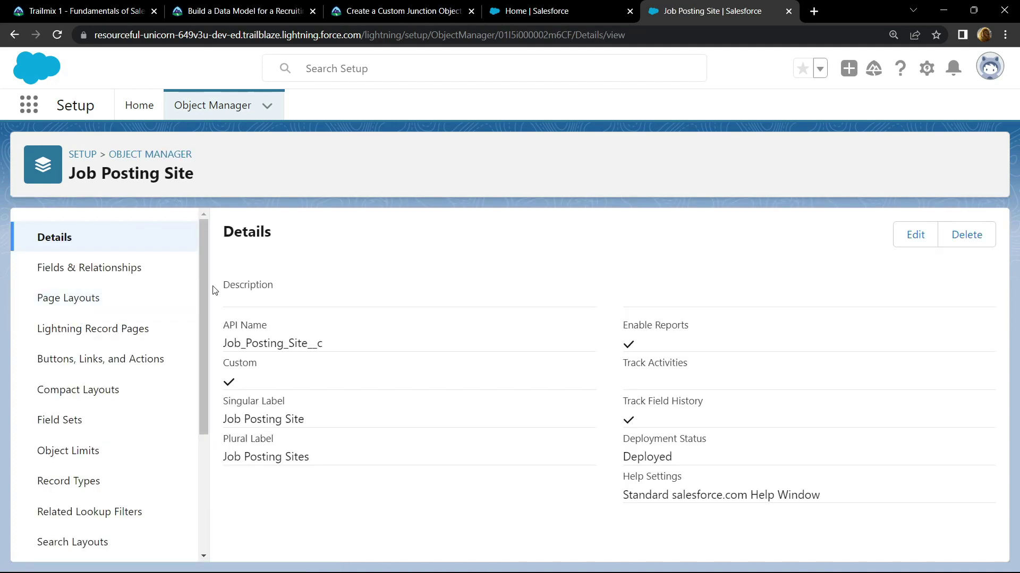
{"action": "left_click", "coordinate": [102, 300]}
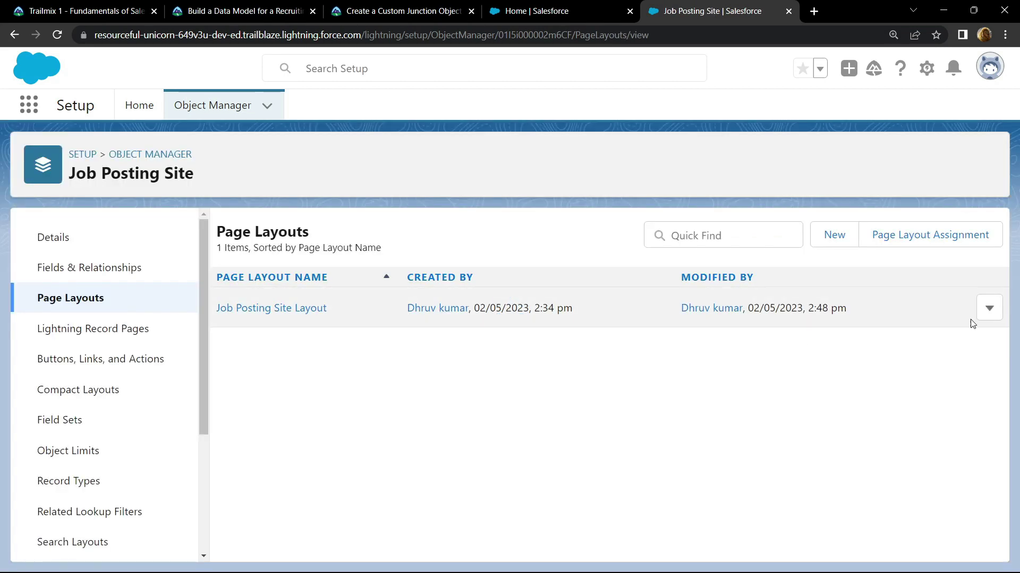
{"action": "left_click", "coordinate": [989, 310]}
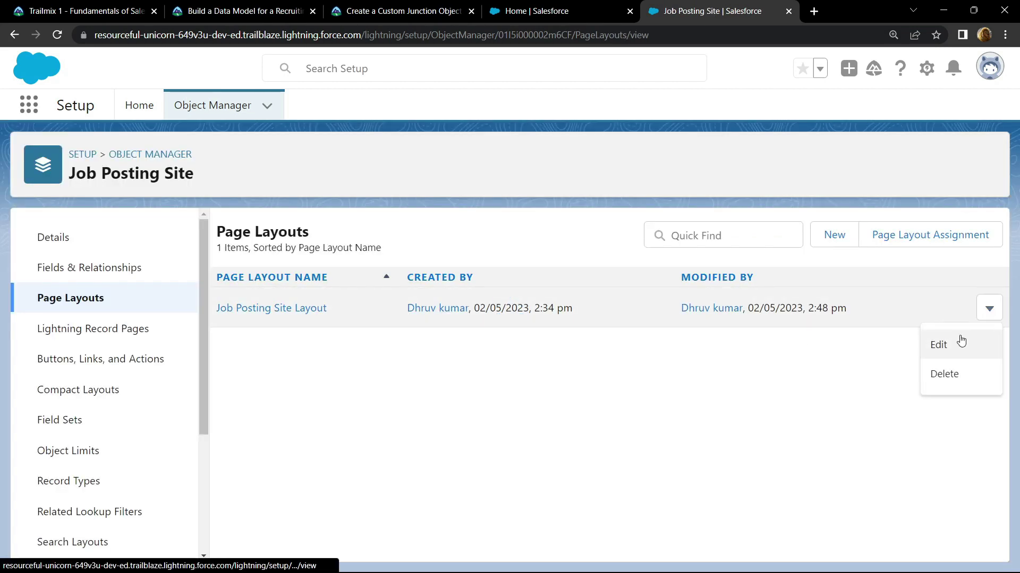
Choose Edit on Job Posting Site Layout to open it in the layout editor.
{"action": "left_click", "coordinate": [964, 343]}
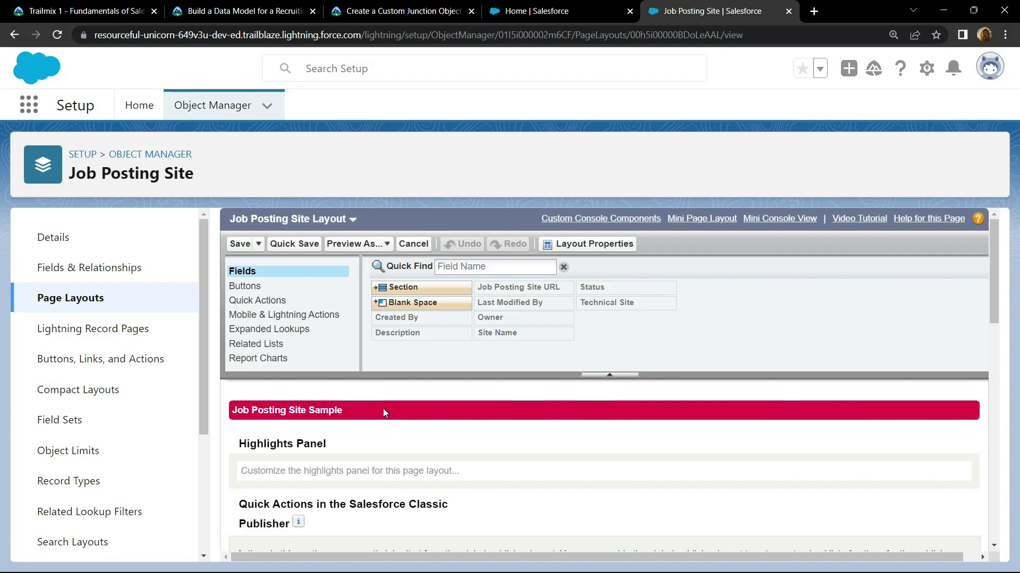
{"action": "scroll", "coordinate": [383, 409], "scroll_direction": "down", "scroll_amount": 2}
{"action": "scroll", "coordinate": [383, 409], "scroll_direction": "down", "scroll_amount": 2}
{"action": "scroll", "coordinate": [384, 409], "scroll_direction": "down", "scroll_amount": 1}
{"action": "scroll", "coordinate": [383, 409], "scroll_direction": "down", "scroll_amount": 3}
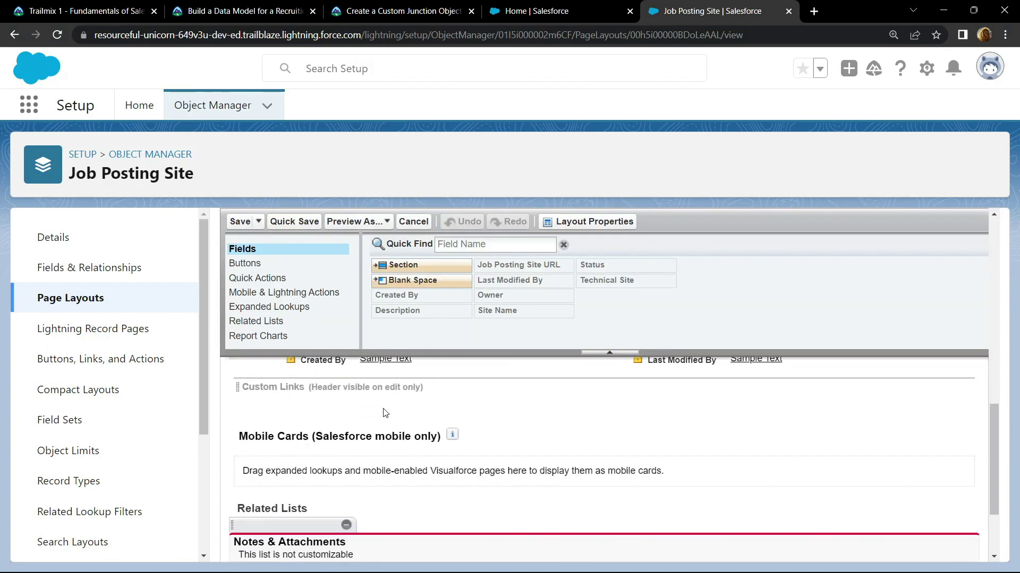
{"action": "scroll", "coordinate": [383, 410], "scroll_direction": "down", "scroll_amount": 2}
{"action": "scroll", "coordinate": [331, 483], "scroll_direction": "down", "scroll_amount": 1}
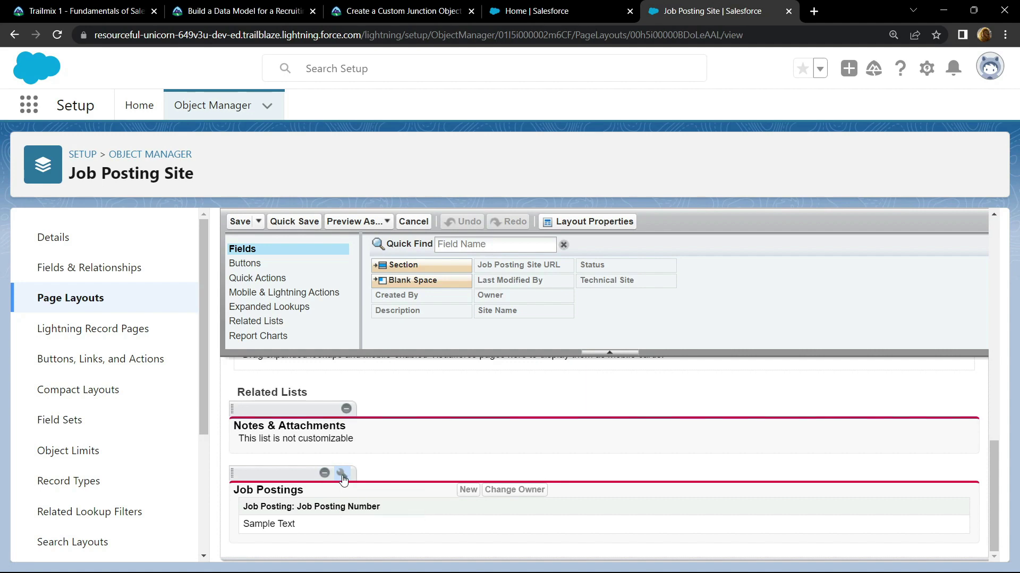
Remove the Job Posting Number column from the Job Postings related list.
{"action": "left_click", "coordinate": [342, 476]}
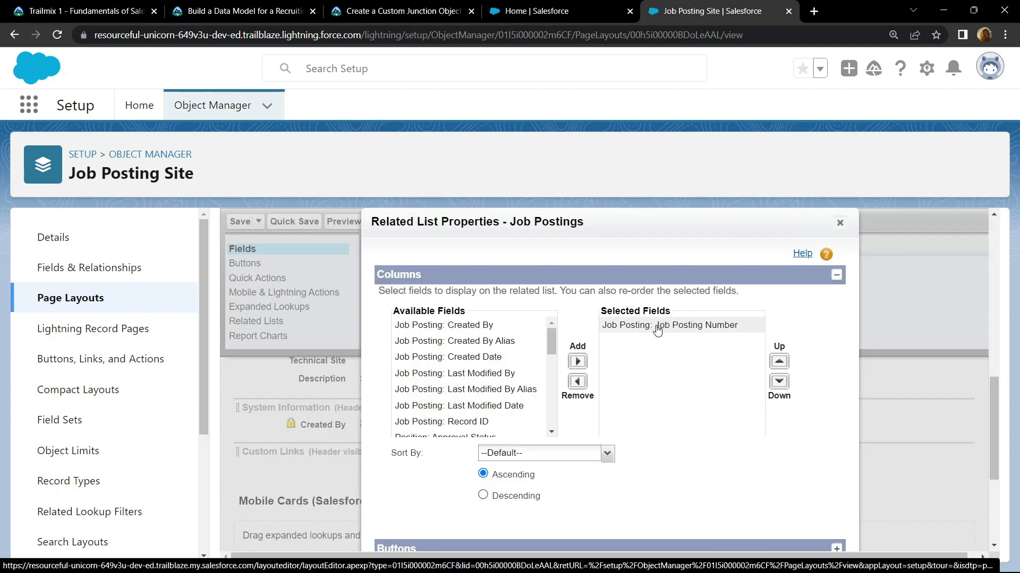
{"action": "left_click", "coordinate": [656, 328]}
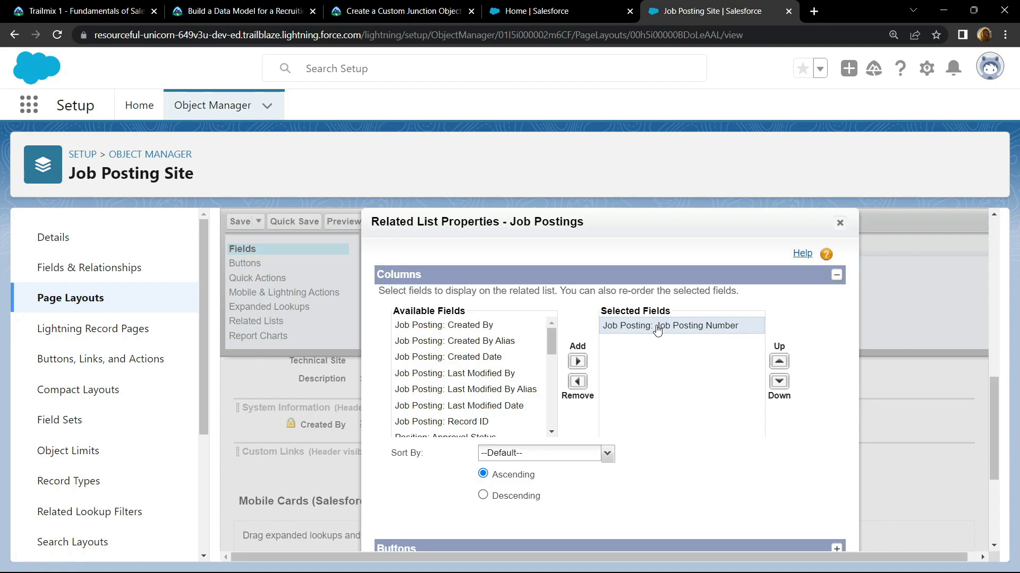
{"action": "left_click", "coordinate": [577, 382]}
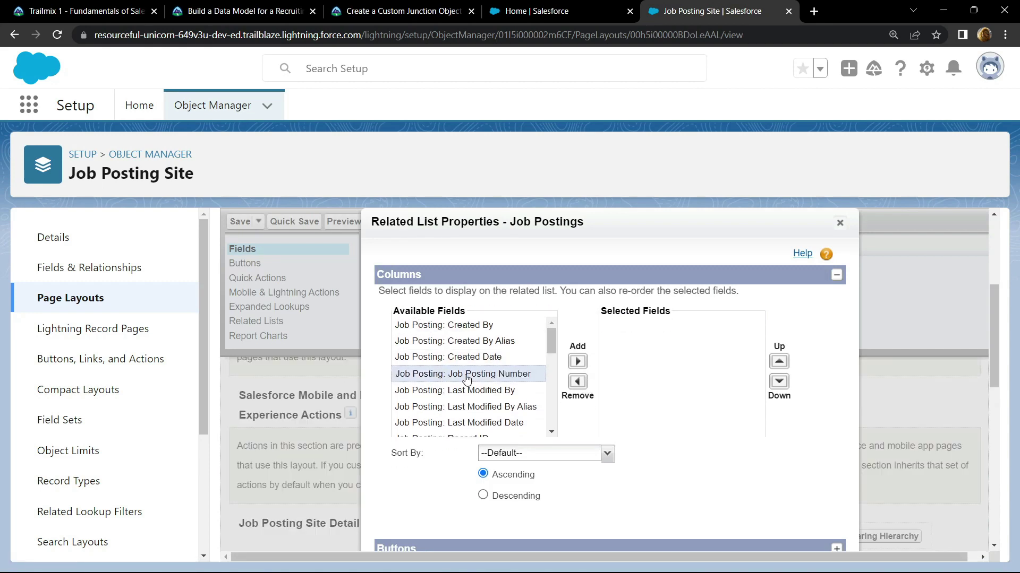
{"action": "scroll", "coordinate": [467, 380], "scroll_direction": "down", "scroll_amount": 1}
{"action": "scroll", "coordinate": [467, 381], "scroll_direction": "down", "scroll_amount": 2}
{"action": "scroll", "coordinate": [467, 380], "scroll_direction": "down", "scroll_amount": 2}
{"action": "scroll", "coordinate": [467, 380], "scroll_direction": "down", "scroll_amount": 1}
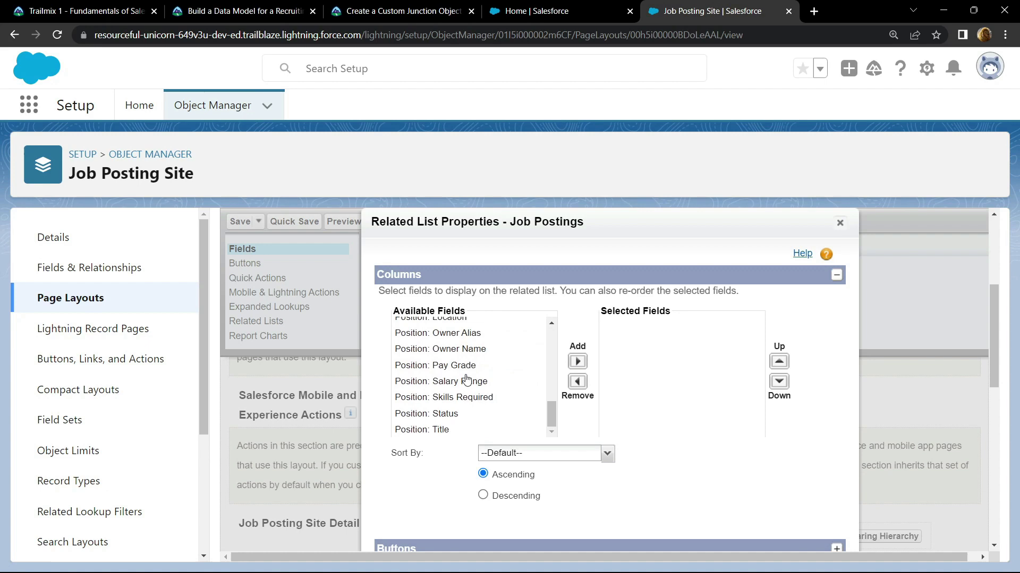
Add Position: Status and Position: Title as related list columns and save the layout.
{"action": "left_click", "coordinate": [467, 381]}
{"action": "left_click", "coordinate": [442, 430]}
{"action": "left_click", "coordinate": [456, 414]}
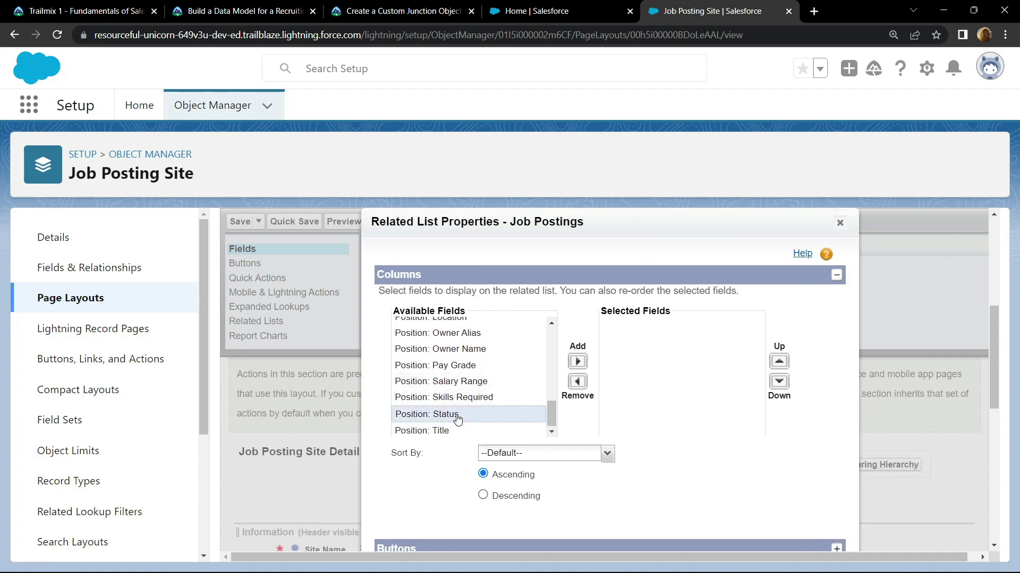
{"action": "left_click", "coordinate": [577, 362]}
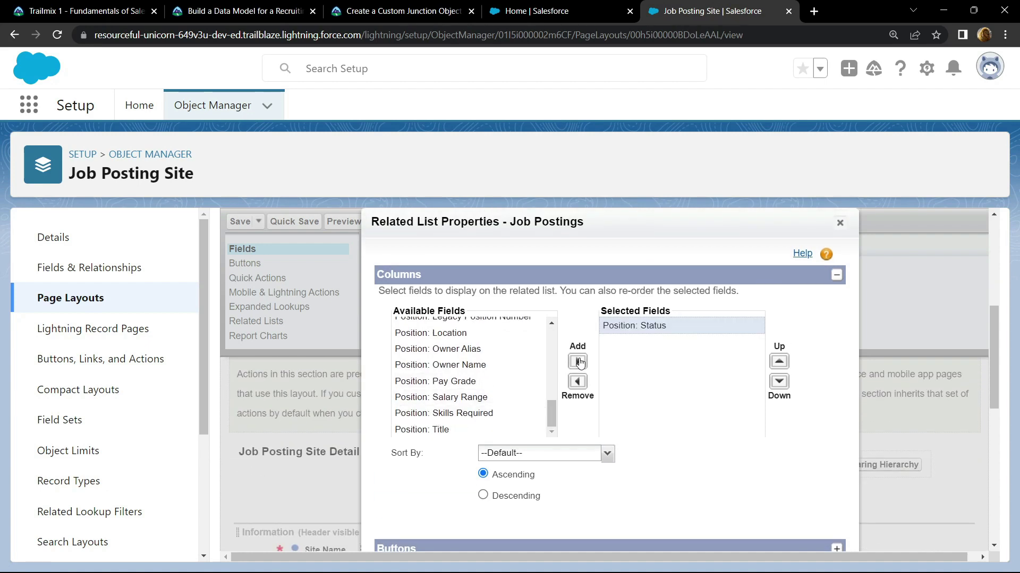
{"action": "left_click", "coordinate": [457, 430]}
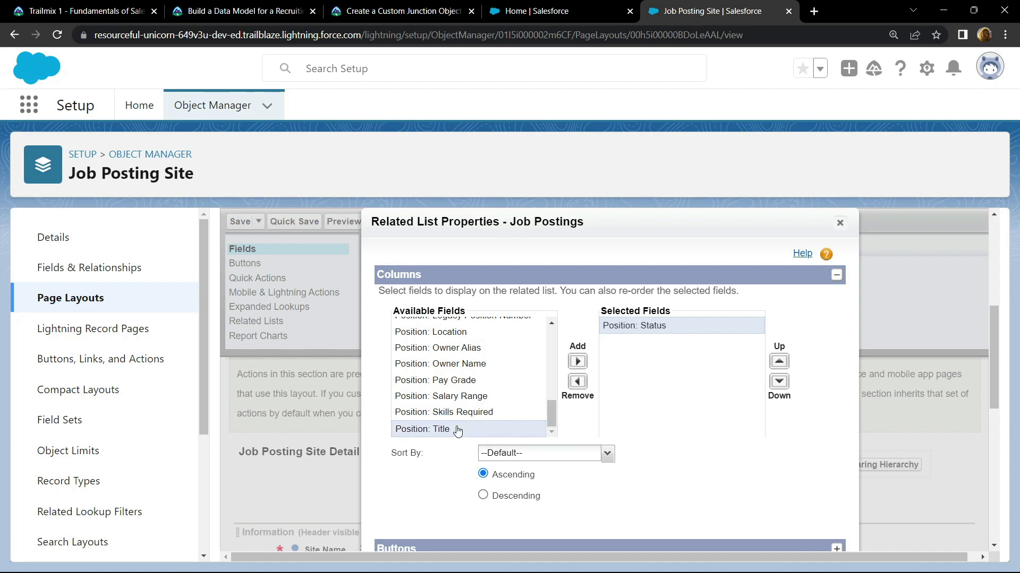
{"action": "left_click", "coordinate": [577, 362]}
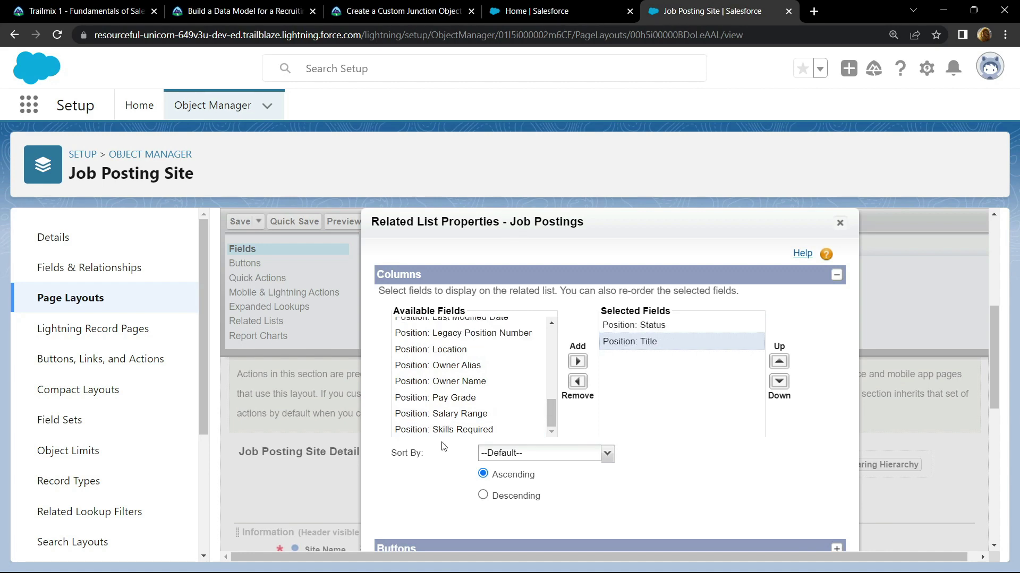
{"action": "key", "text": "ctrl+minus"}
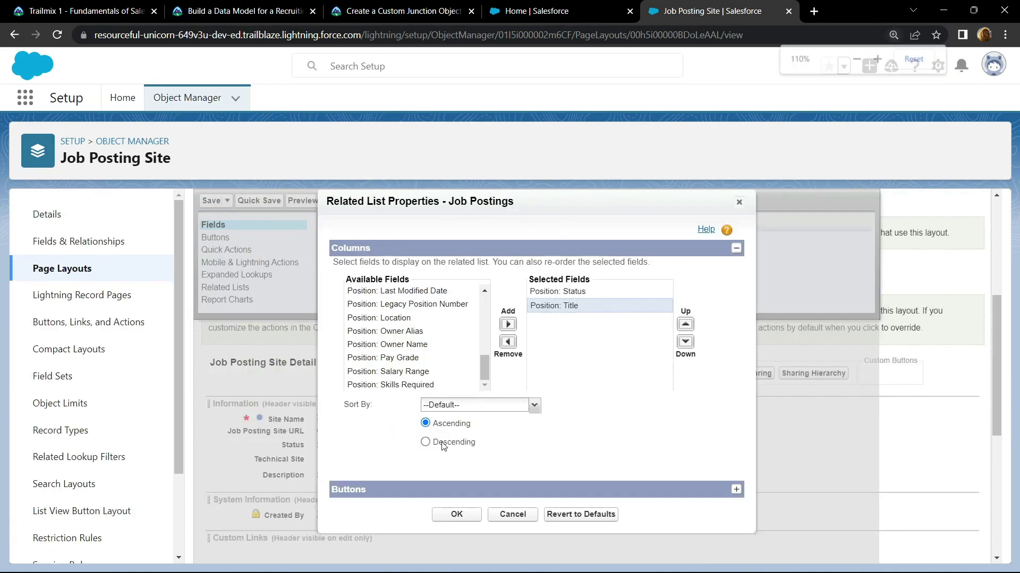
{"action": "left_click", "coordinate": [453, 515]}
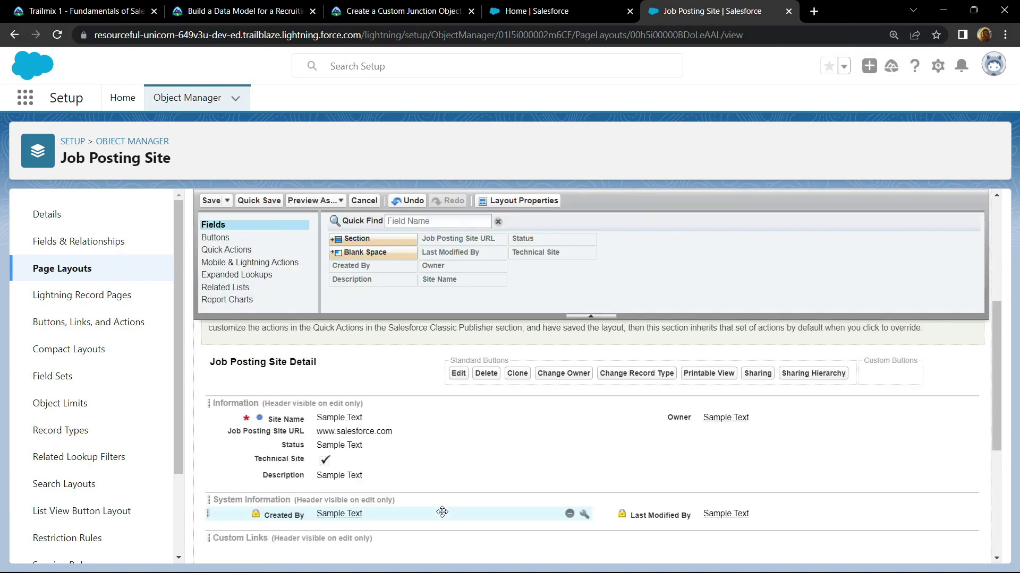
{"action": "left_click", "coordinate": [211, 201]}
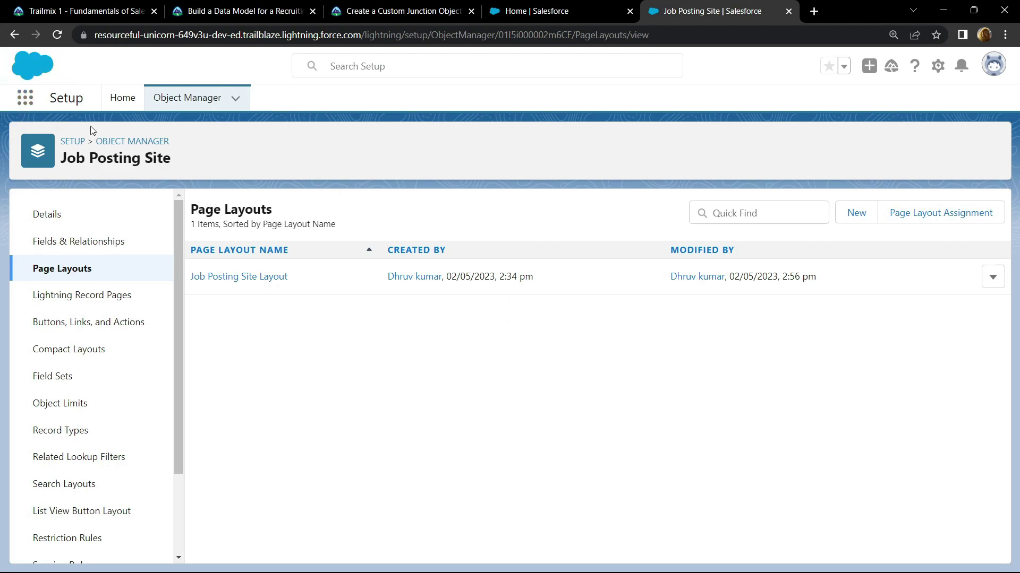
Launch the Recruiting app from the App Launcher and go to its Positions list.
{"action": "left_click", "coordinate": [26, 98]}
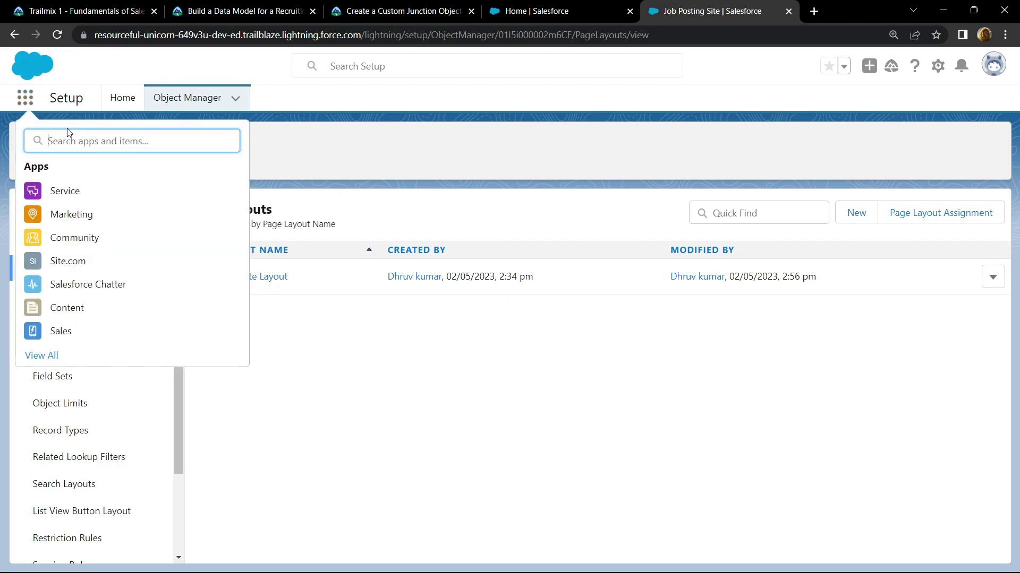
{"action": "type", "text": "recr"}
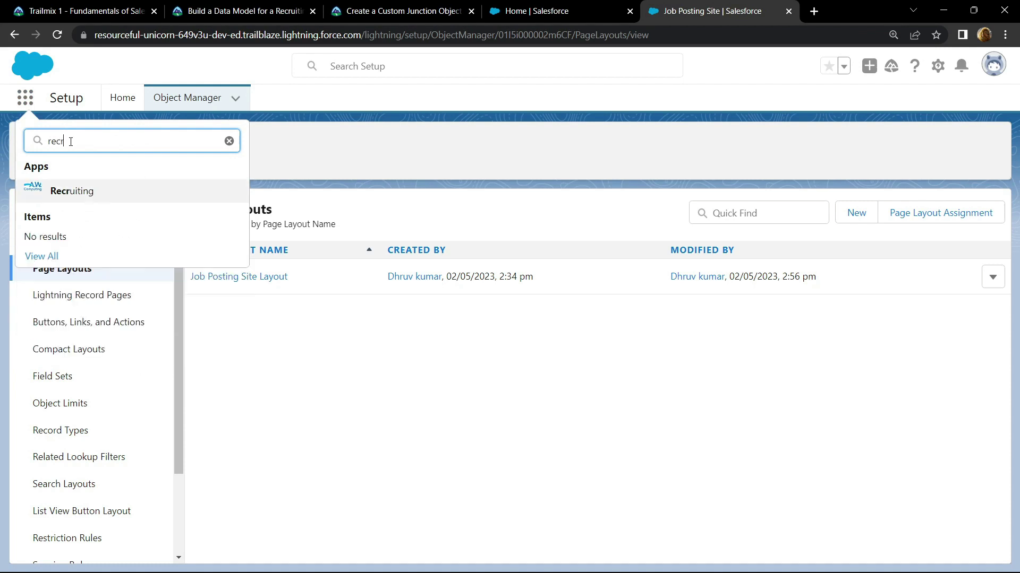
{"action": "type", "text": "uiting"}
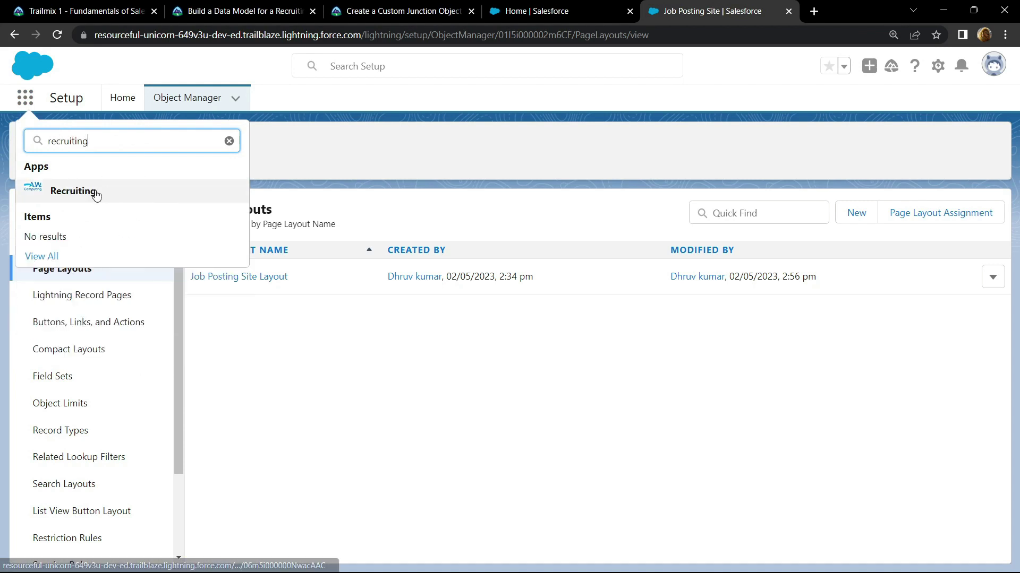
{"action": "left_click", "coordinate": [94, 194]}
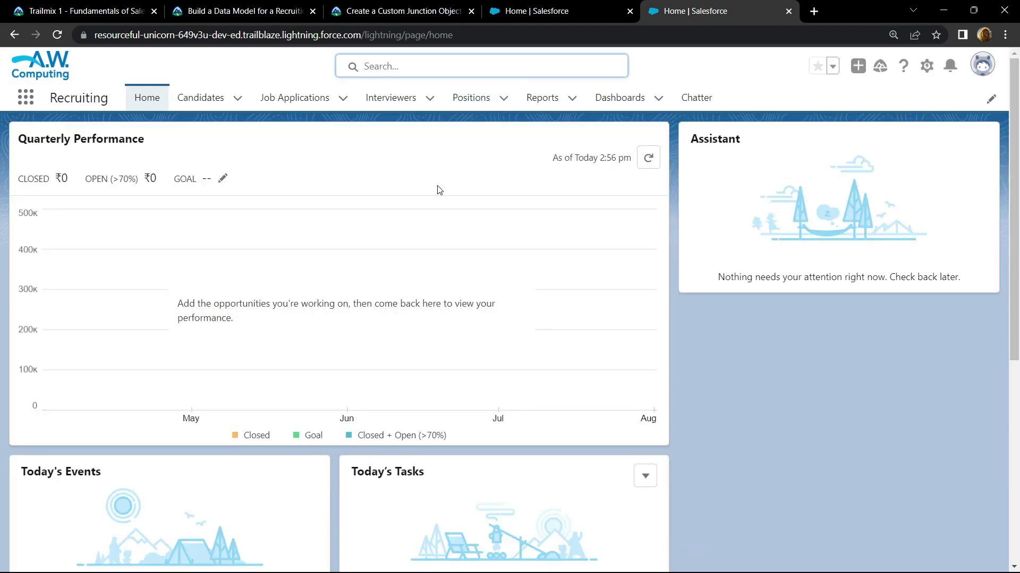
{"action": "left_click", "coordinate": [475, 104]}
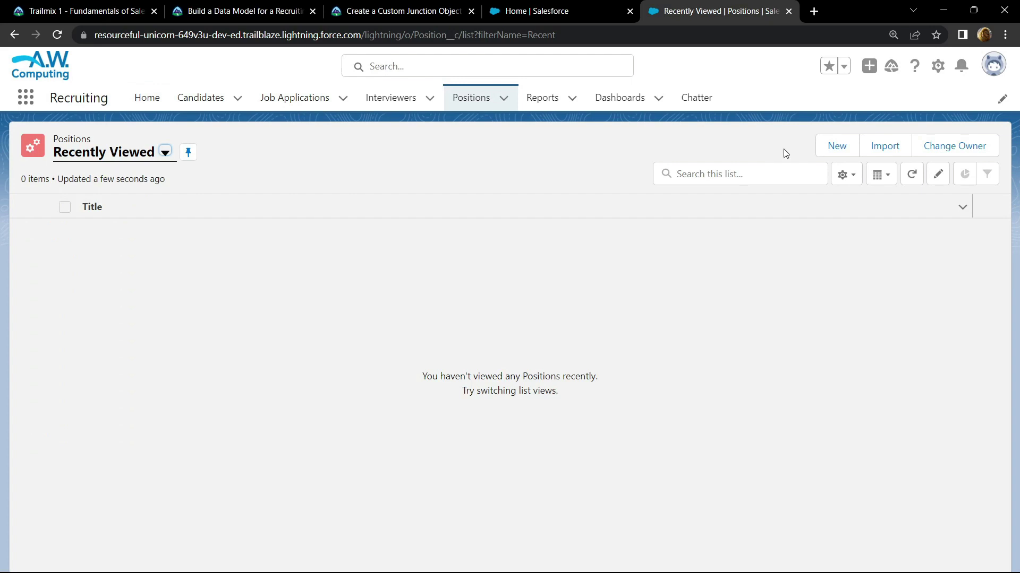
Start a new position titled 'Super Sales Rep', copying the title from the Trailhead instructions.
{"action": "left_click", "coordinate": [828, 146]}
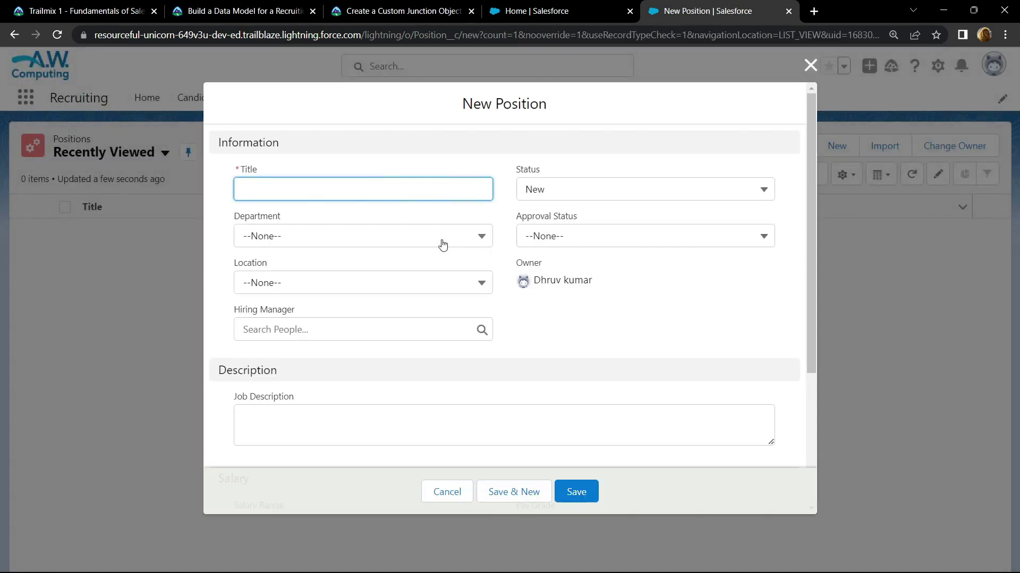
{"action": "left_click", "coordinate": [390, 11]}
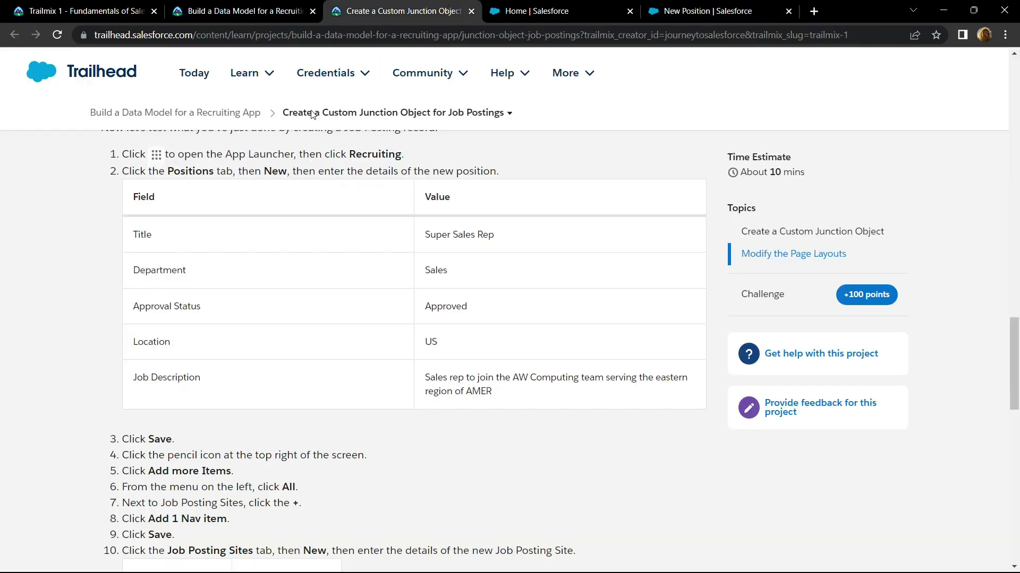
{"action": "scroll", "coordinate": [162, 300], "scroll_direction": "up", "scroll_amount": 1}
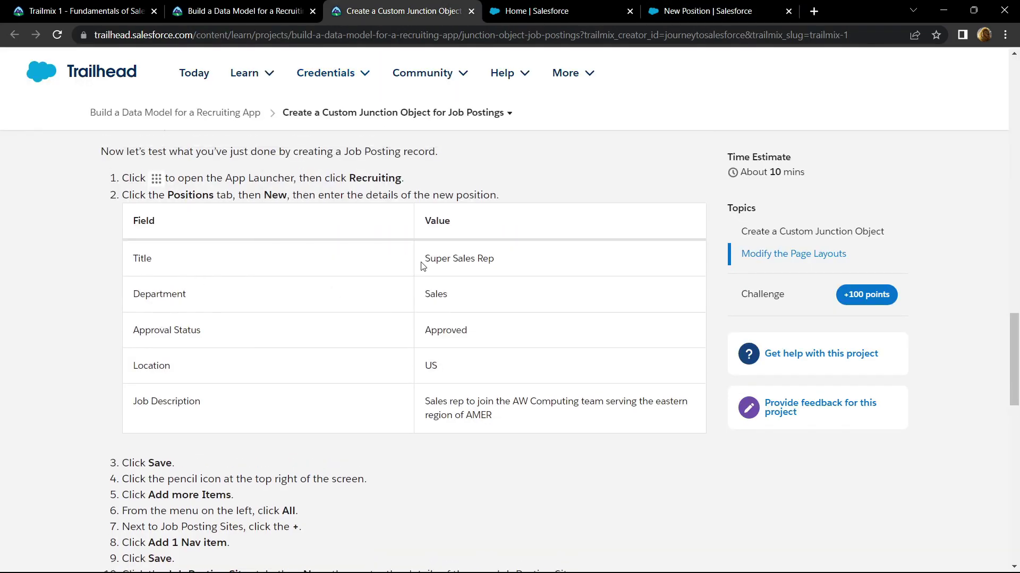
{"action": "left_click_drag", "start_coordinate": [422, 266], "coordinate": [506, 261]}
{"action": "key", "text": "ctrl+c"}
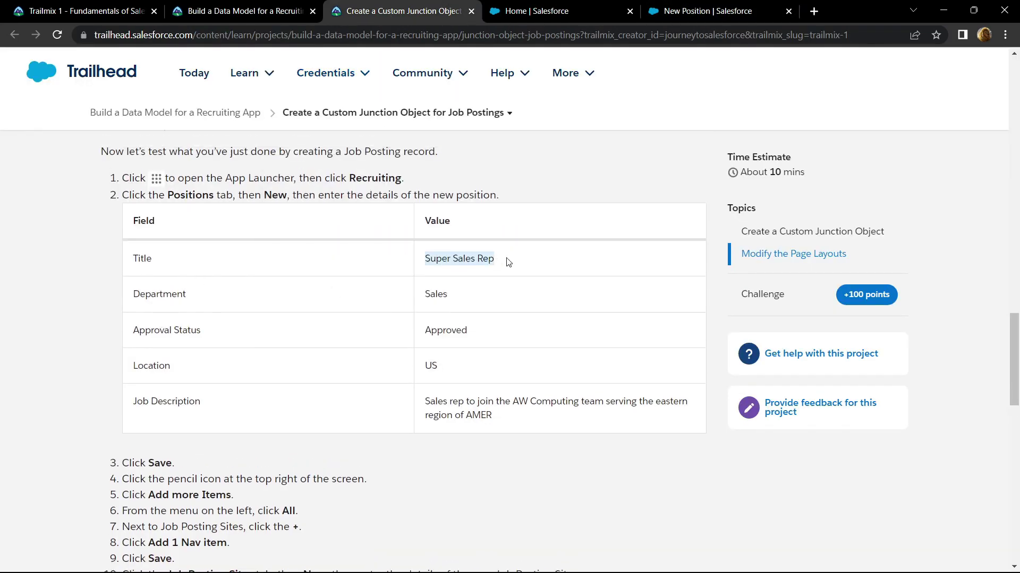
{"action": "left_click", "coordinate": [717, 8]}
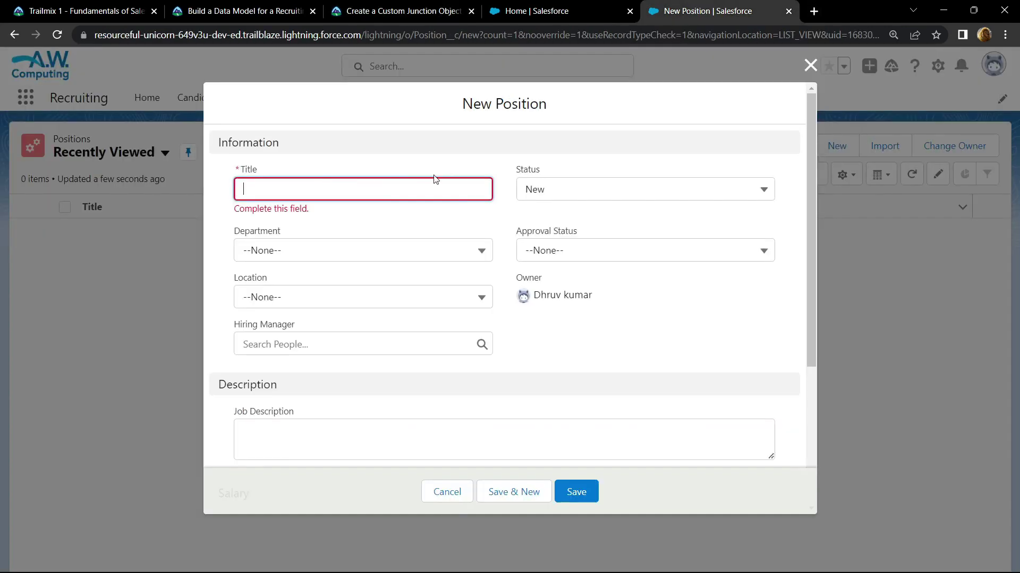
{"action": "key", "text": "ctrl+v"}
{"action": "left_click", "coordinate": [381, 11]}
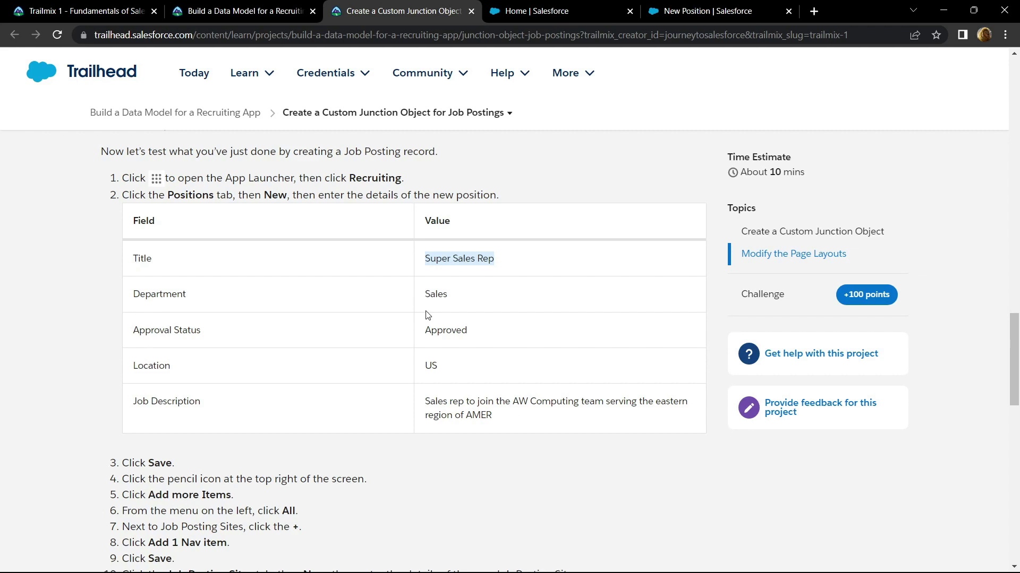
{"action": "left_click", "coordinate": [654, 15]}
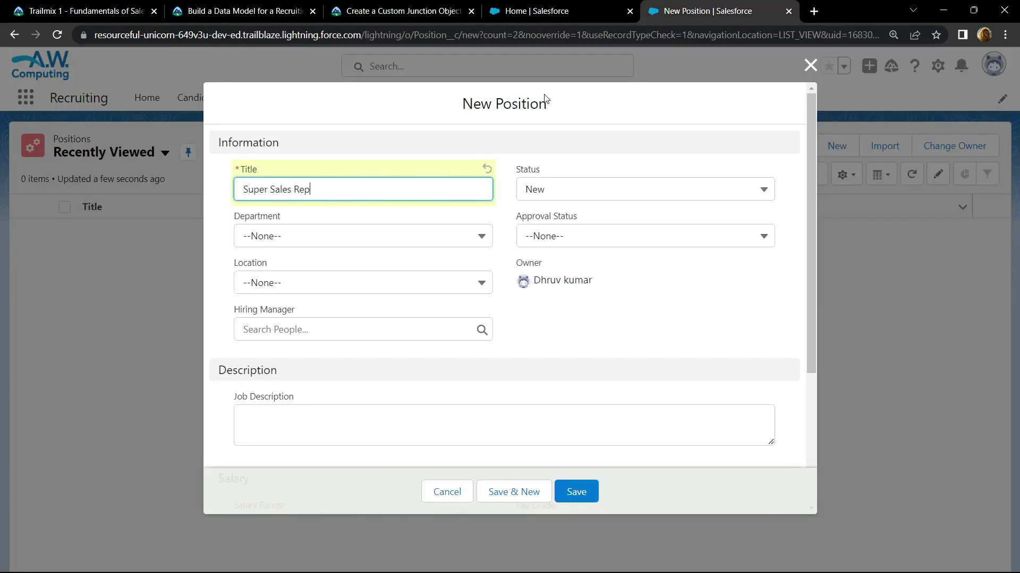
Set the position's Department to Sales, Location to US and Approval Status to Approved.
{"action": "left_click", "coordinate": [365, 237]}
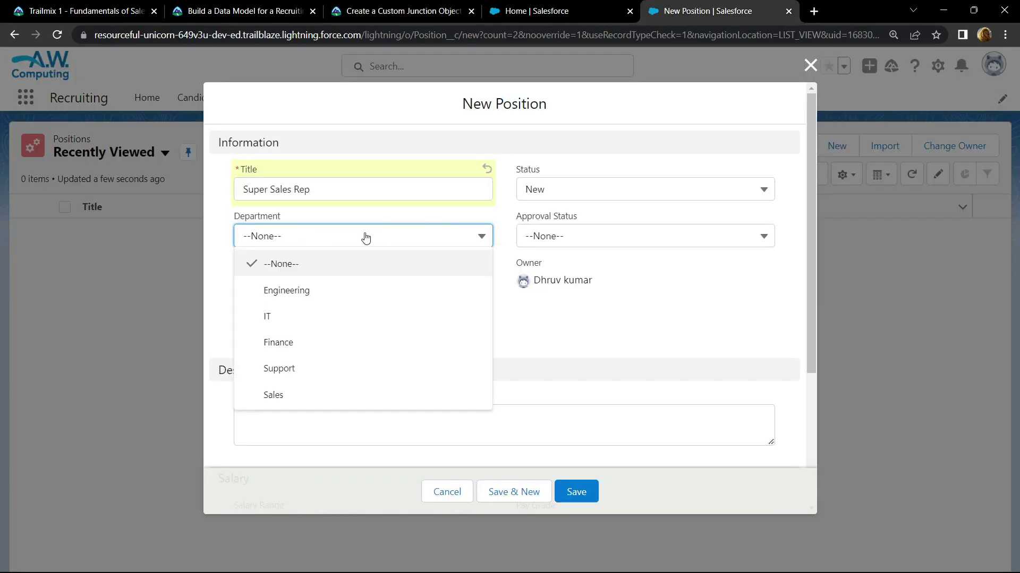
{"action": "left_click", "coordinate": [286, 395]}
{"action": "left_click", "coordinate": [364, 287]}
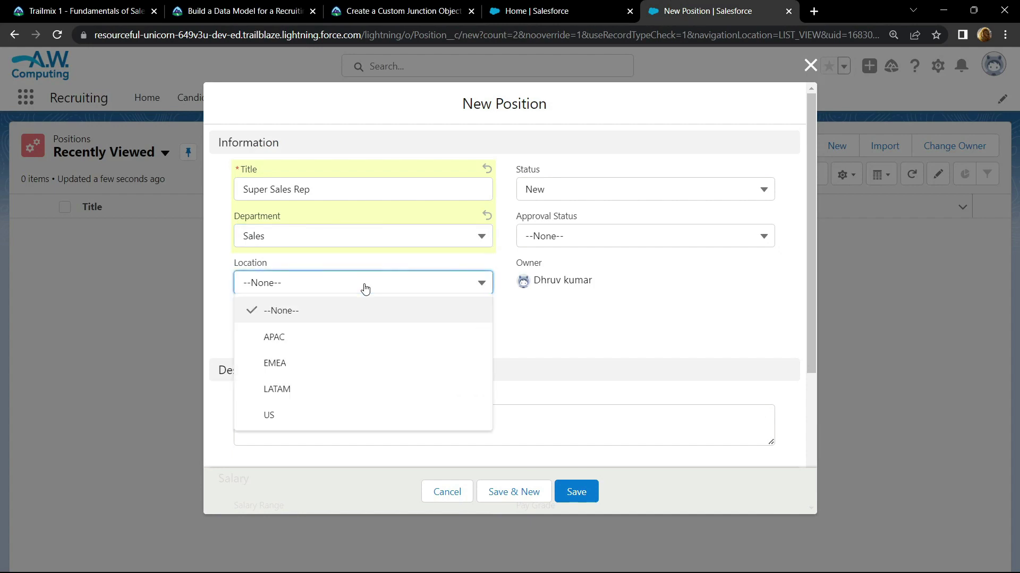
{"action": "left_click", "coordinate": [290, 425]}
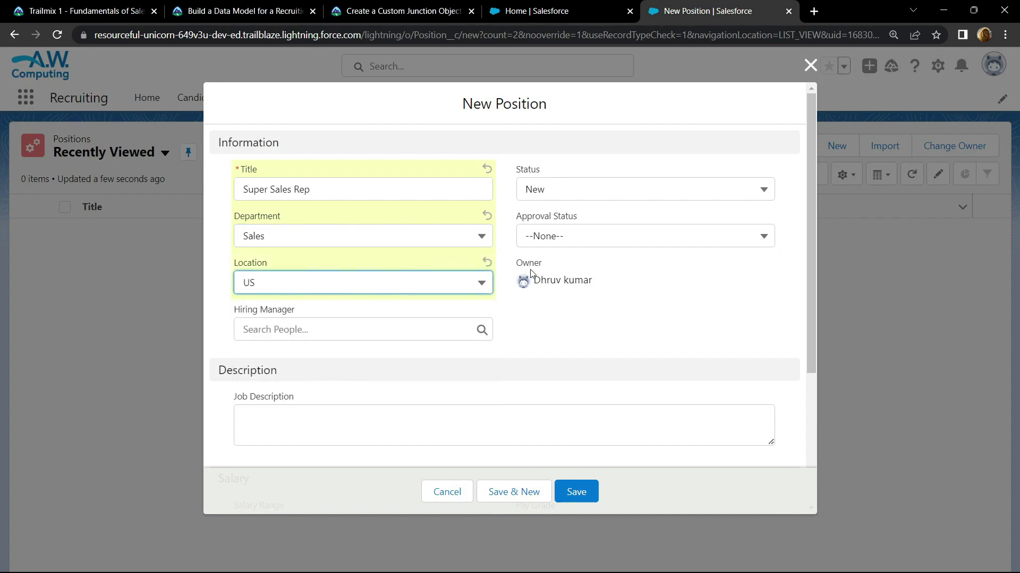
{"action": "left_click", "coordinate": [570, 236]}
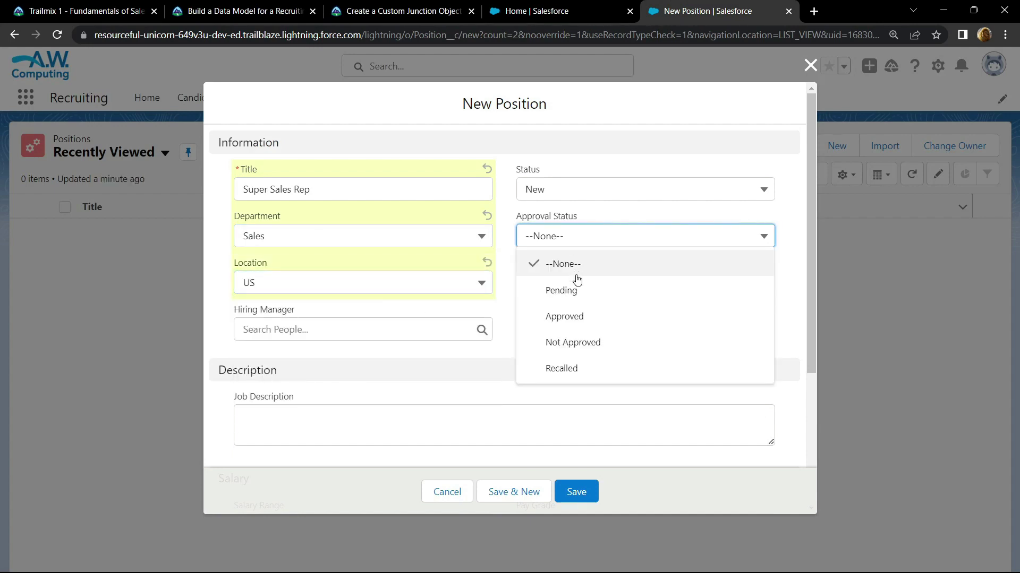
{"action": "left_click", "coordinate": [570, 316]}
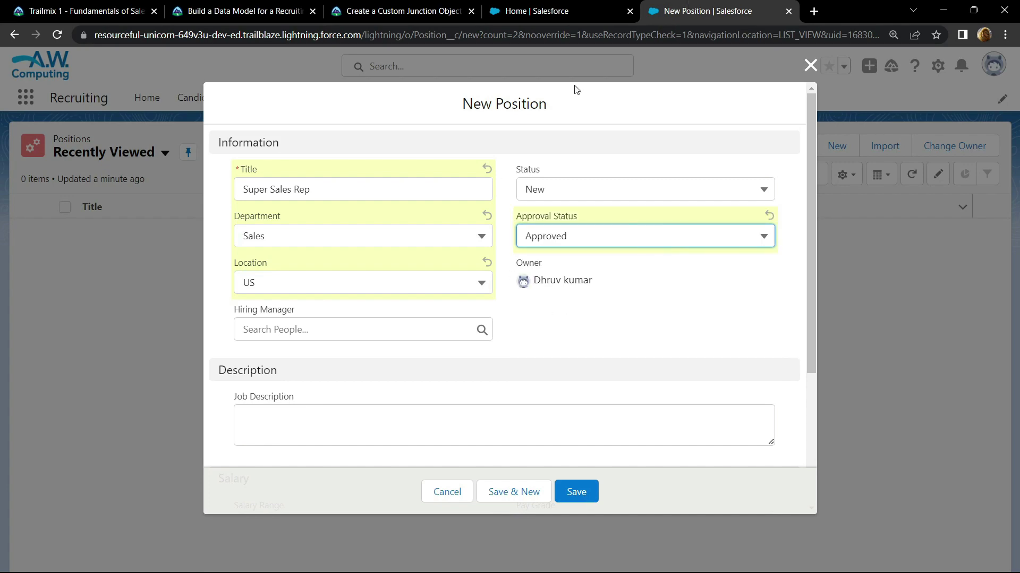
Paste the eastern AMER sales rep job description from the instructions and save the position.
{"action": "left_click", "coordinate": [398, 11]}
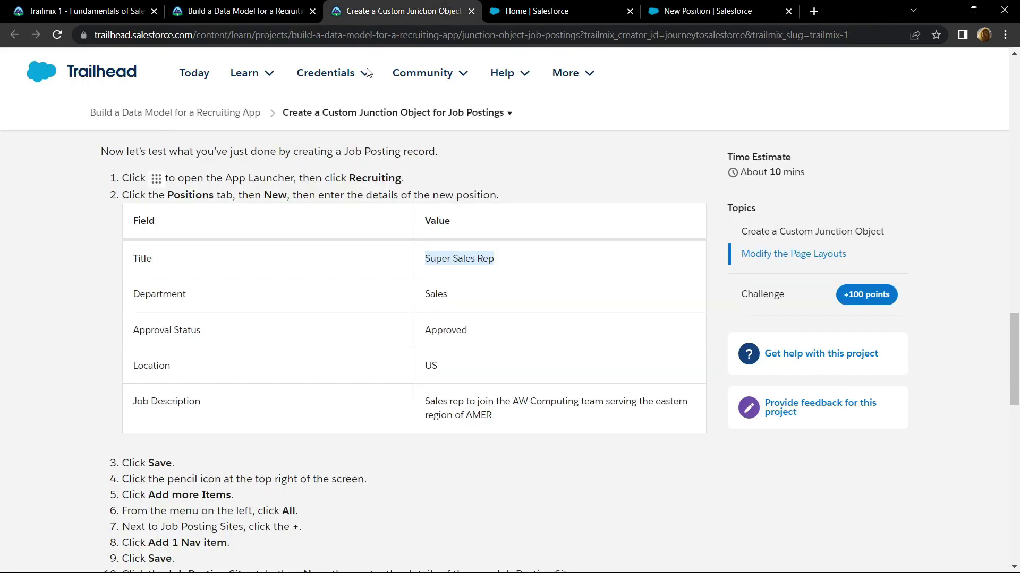
{"action": "scroll", "coordinate": [422, 255], "scroll_direction": "down", "scroll_amount": 3}
{"action": "left_click_drag", "start_coordinate": [422, 253], "coordinate": [513, 283]}
{"action": "key", "text": "ctrl+c"}
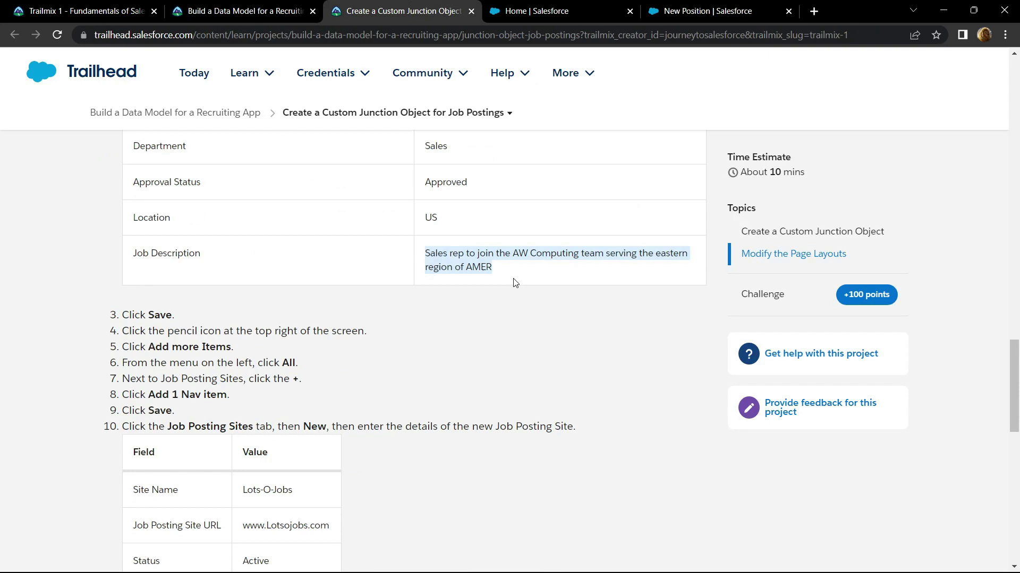
{"action": "left_click", "coordinate": [748, 6]}
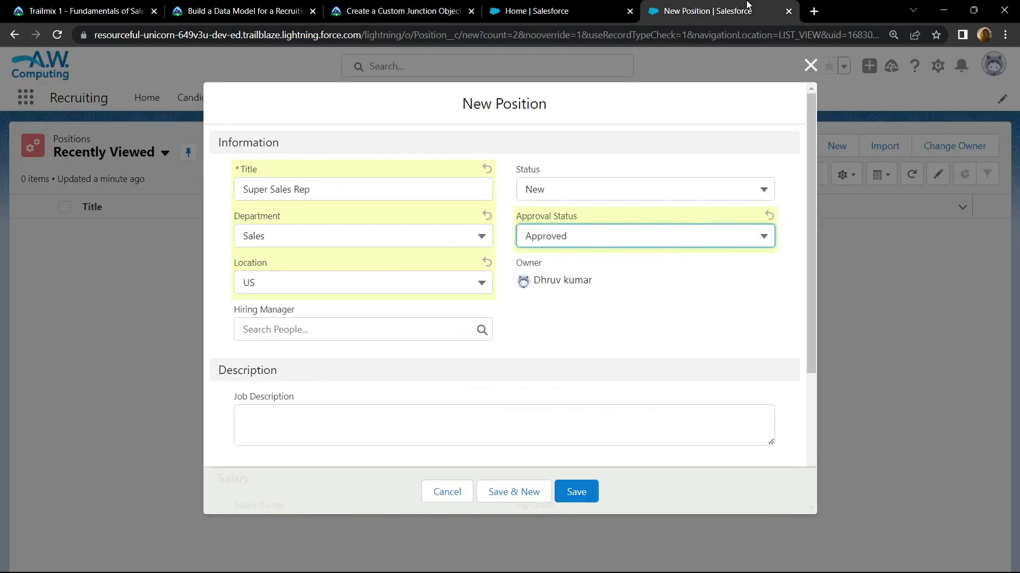
{"action": "left_click", "coordinate": [416, 432]}
{"action": "key", "text": "ctrl+v"}
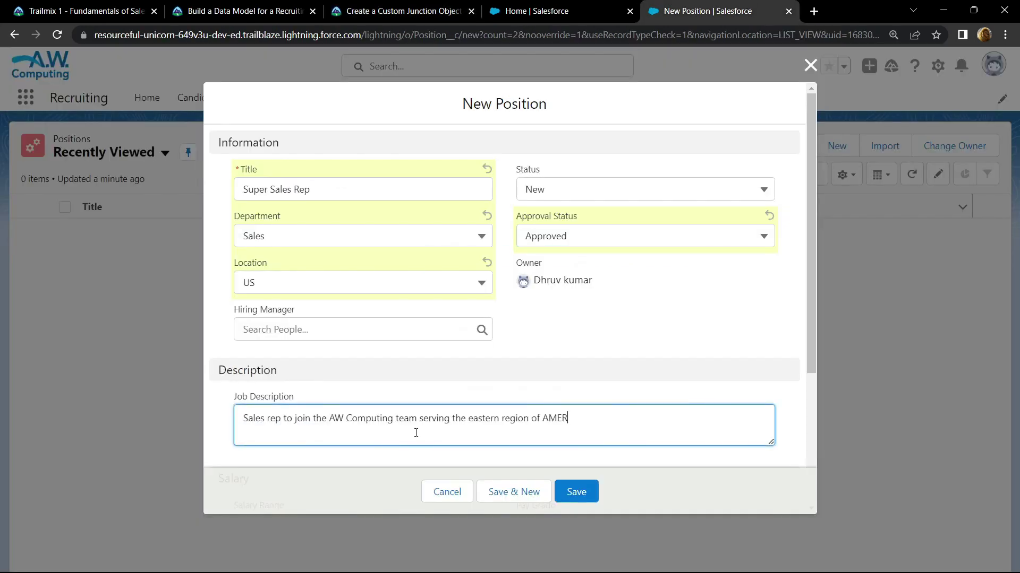
{"action": "left_click", "coordinate": [580, 493]}
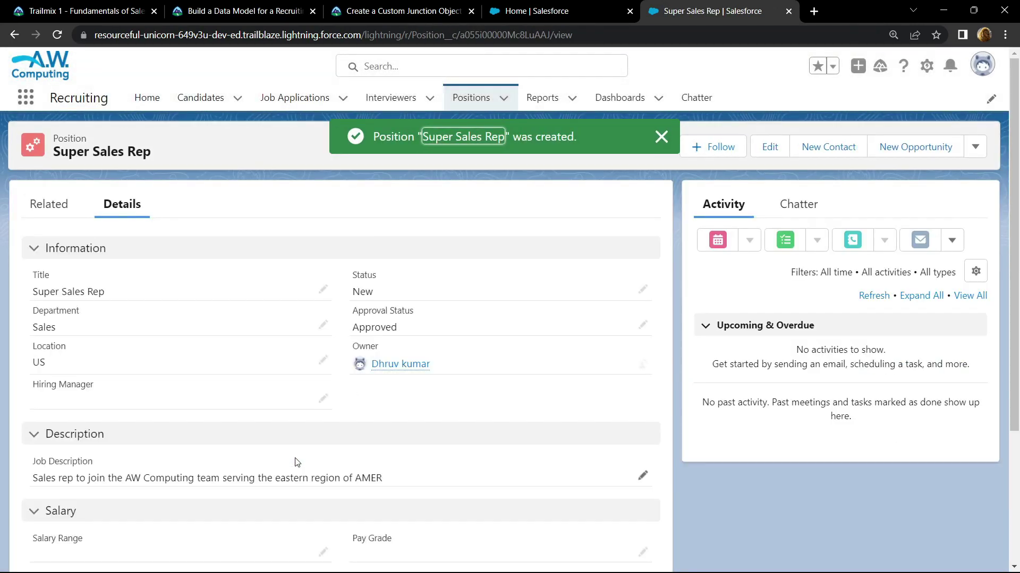
Edit the Recruiting app's navigation items and list all available items.
{"action": "left_click", "coordinate": [991, 100]}
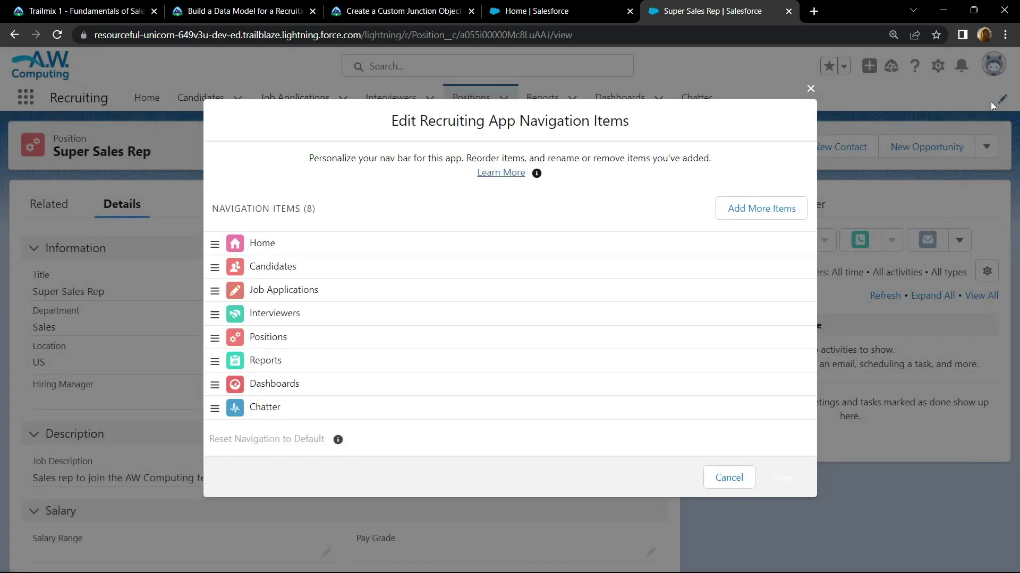
{"action": "left_click", "coordinate": [775, 209]}
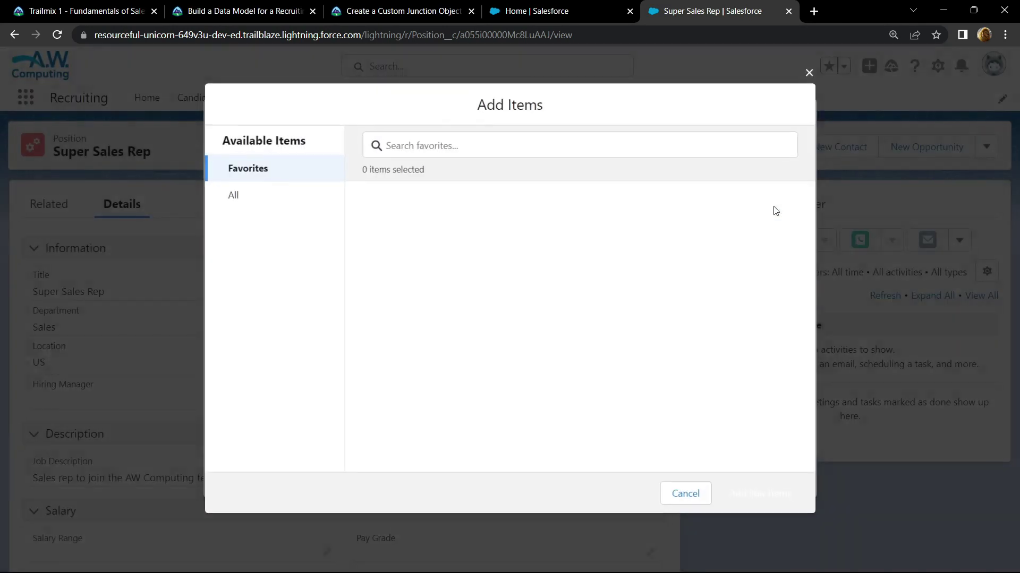
{"action": "left_click", "coordinate": [230, 197]}
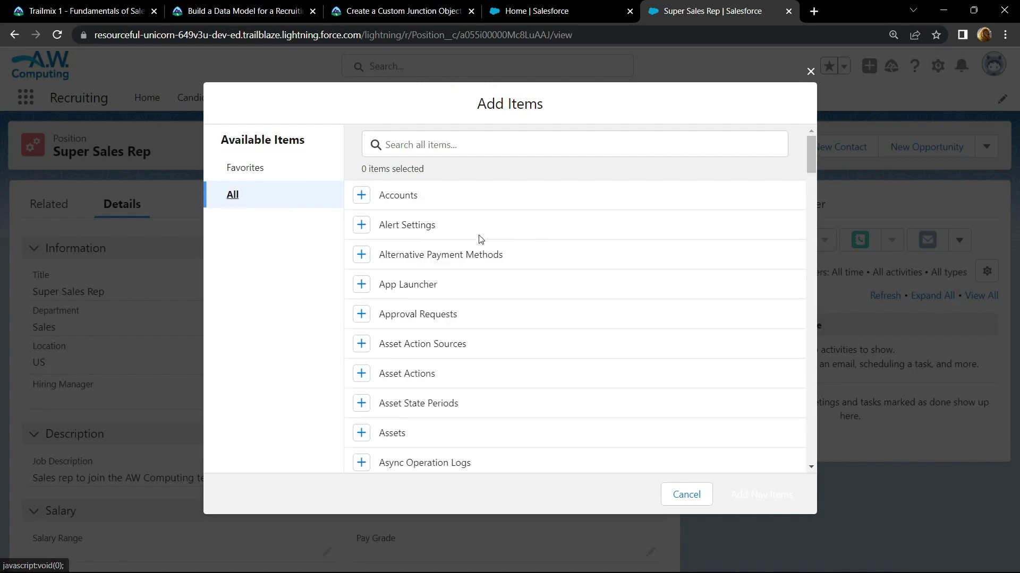
Find Job Posting Sites, add it as a nav item, and save the navigation bar.
{"action": "left_click", "coordinate": [394, 5]}
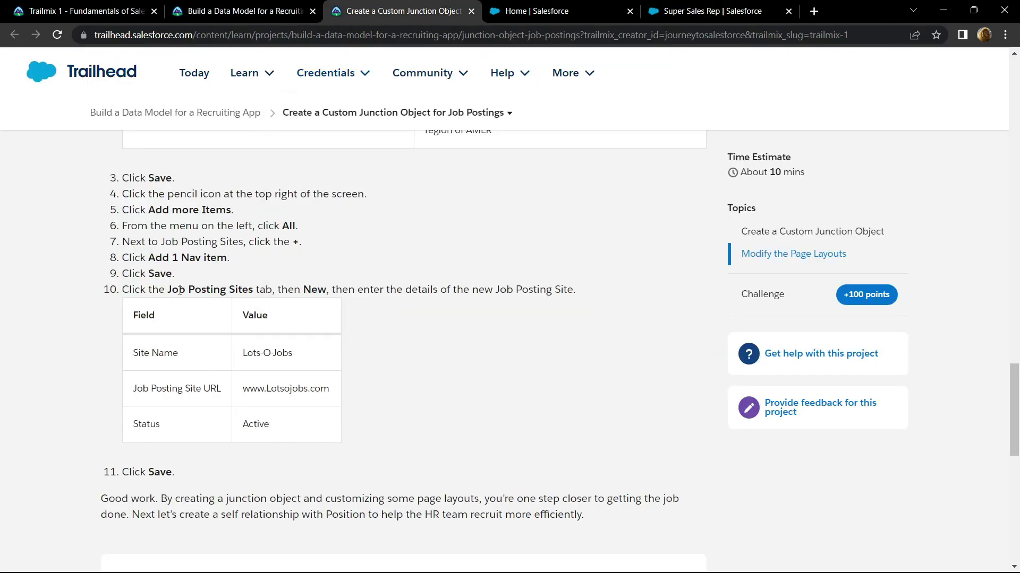
{"action": "left_click_drag", "start_coordinate": [169, 290], "coordinate": [204, 289]}
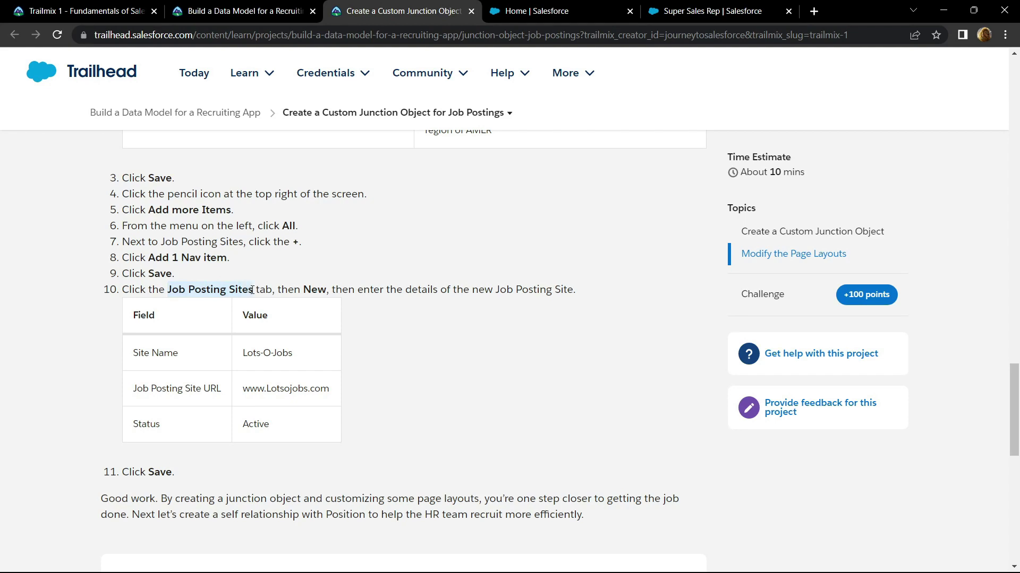
{"action": "left_click", "coordinate": [658, 6]}
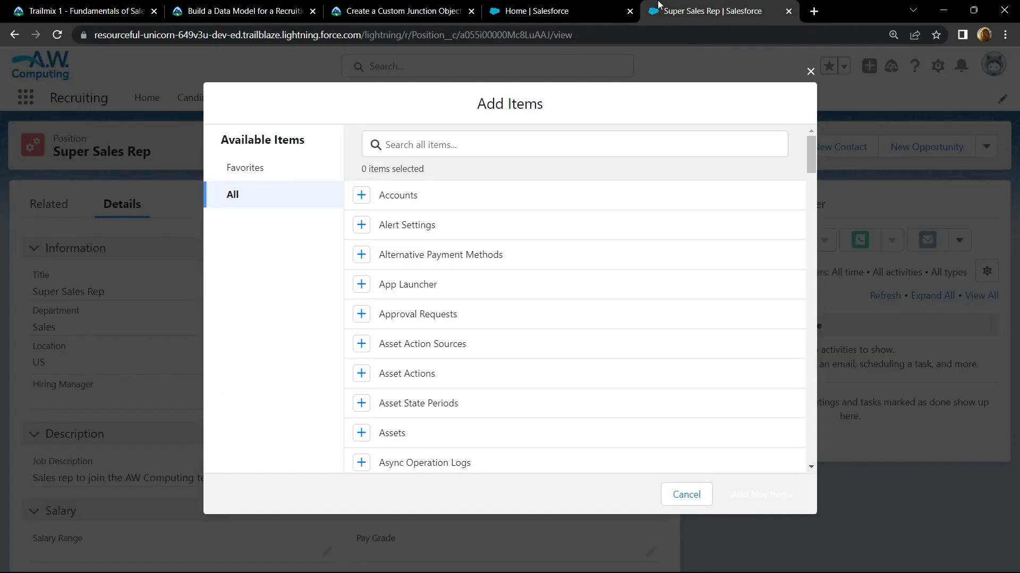
{"action": "left_click", "coordinate": [537, 140]}
{"action": "type", "text": "Job Posting Sites"}
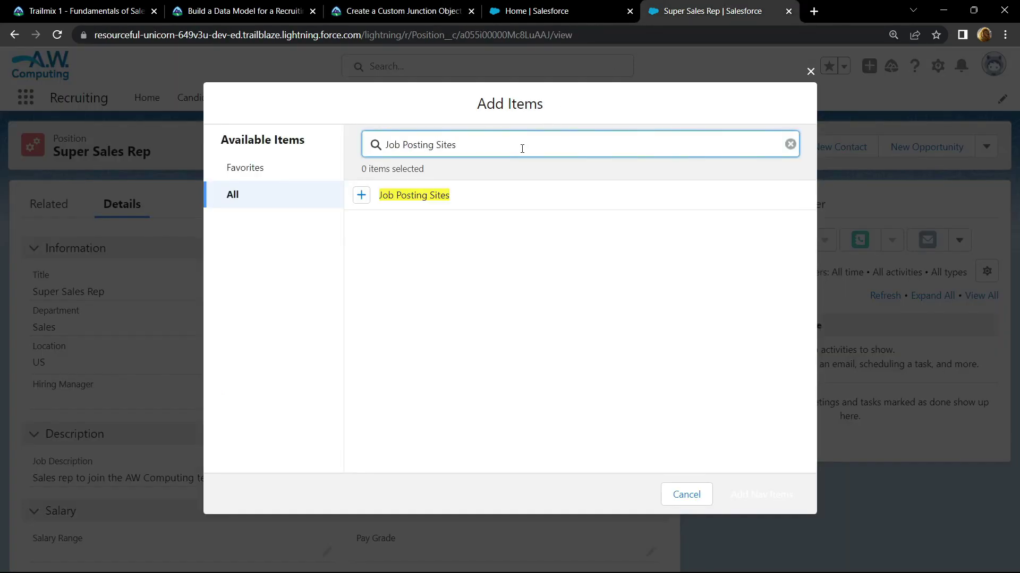
{"action": "left_click", "coordinate": [362, 197]}
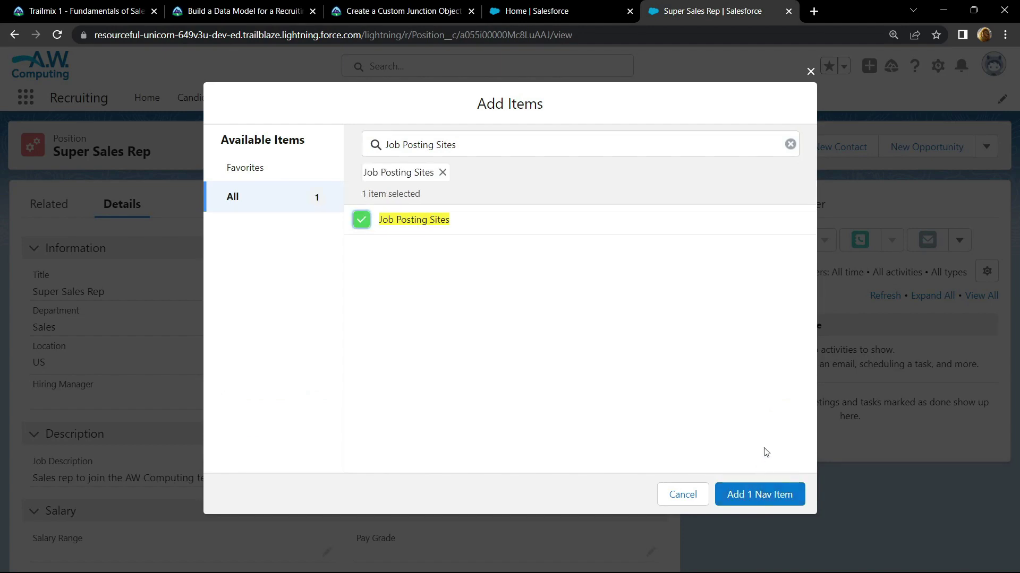
{"action": "left_click", "coordinate": [750, 496]}
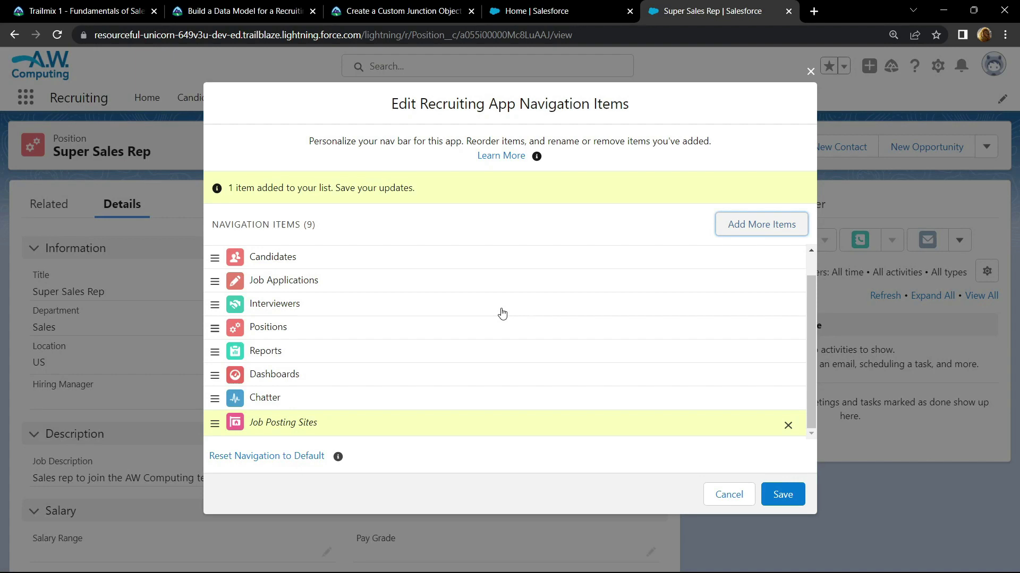
{"action": "left_click", "coordinate": [784, 496]}
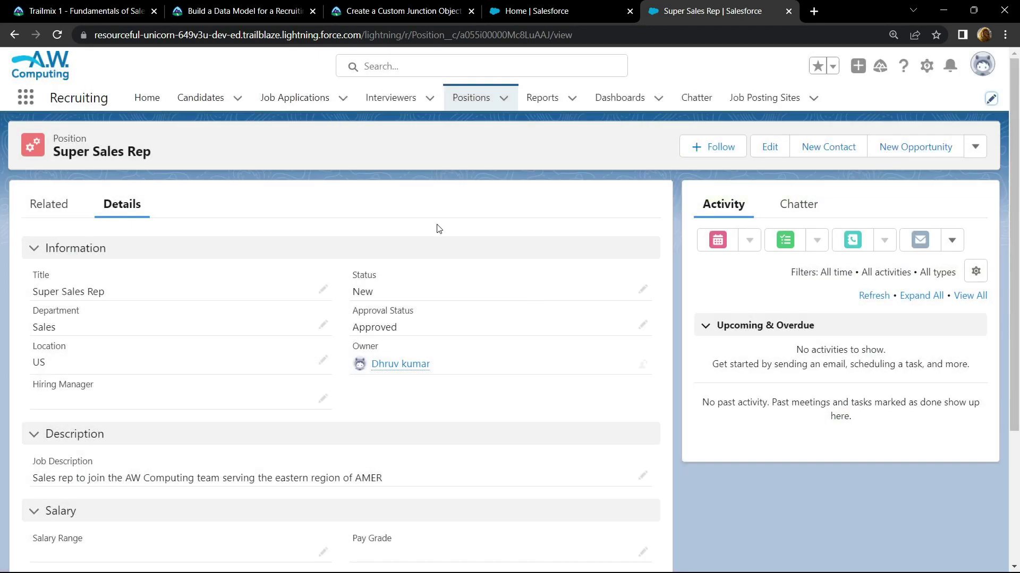
Create a new Job Posting Site named 'Lots-O-Jobs'.
{"action": "left_click", "coordinate": [770, 104]}
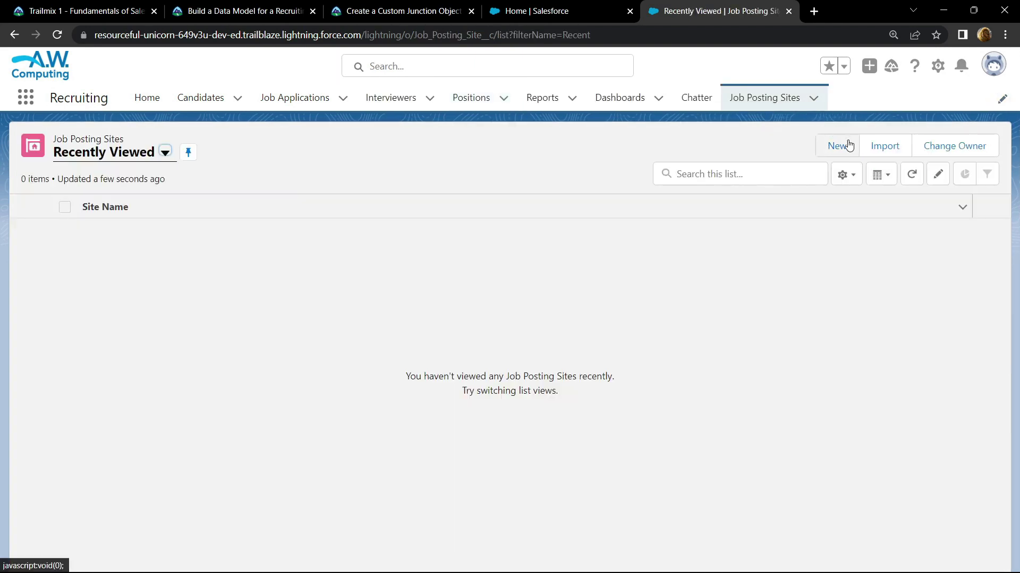
{"action": "left_click", "coordinate": [846, 146]}
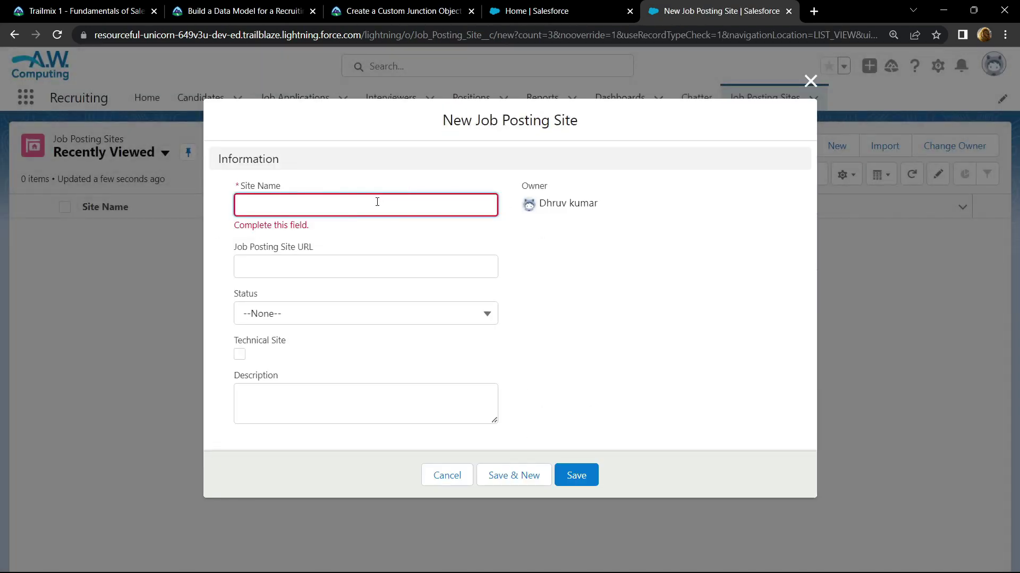
{"action": "left_click", "coordinate": [428, 5]}
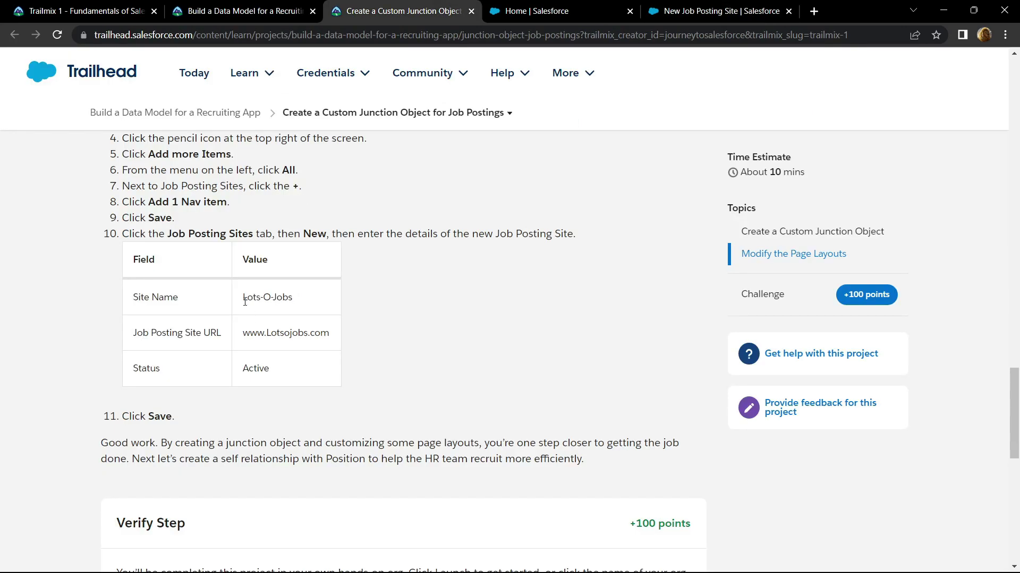
{"action": "left_click_drag", "start_coordinate": [244, 301], "coordinate": [295, 303]}
{"action": "key", "text": "ctrl+c"}
{"action": "left_click", "coordinate": [705, 4]}
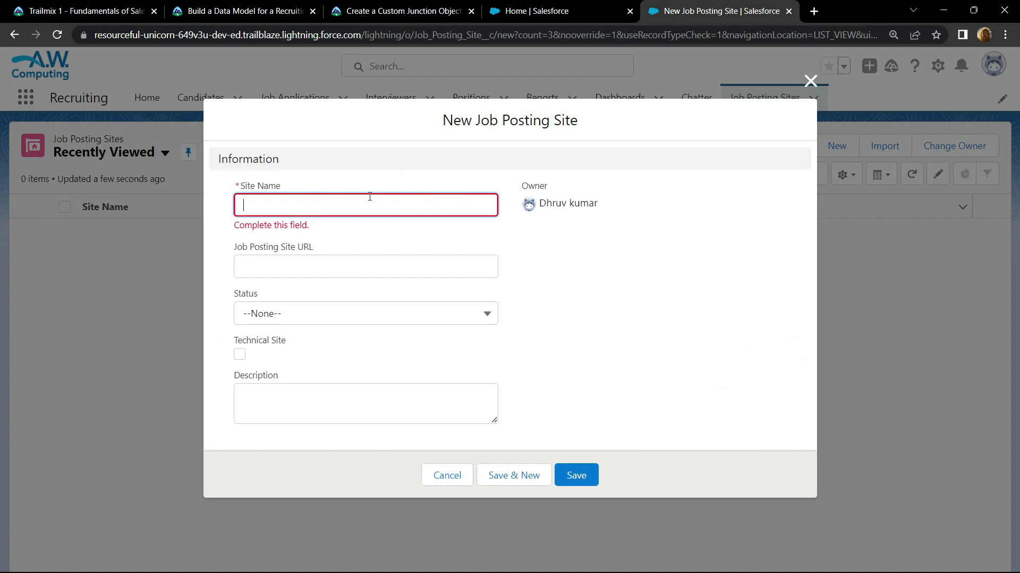
{"action": "key", "text": "ctrl+v"}
{"action": "left_click", "coordinate": [414, 11]}
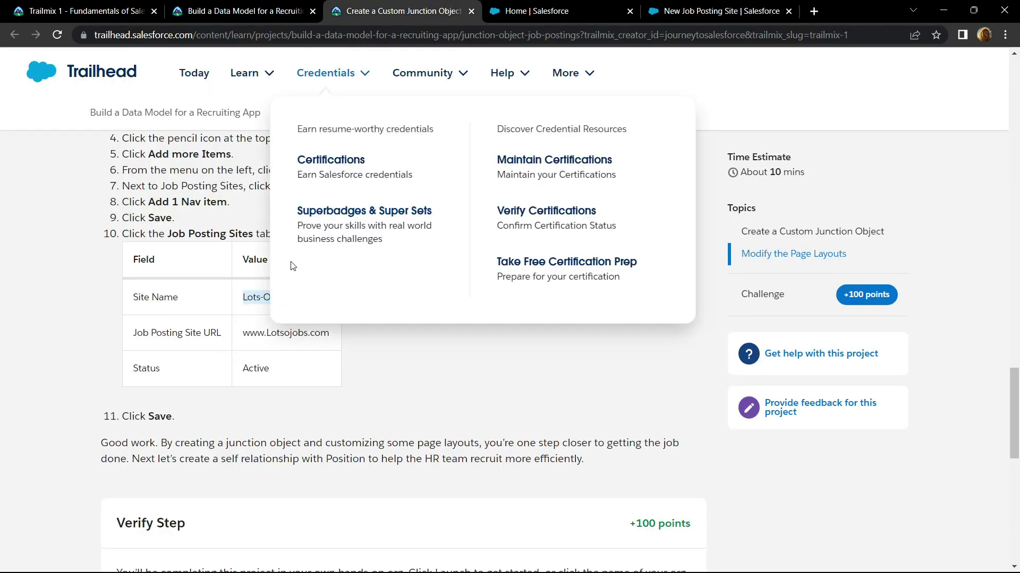
{"action": "left_click_drag", "start_coordinate": [242, 334], "coordinate": [345, 335]}
{"action": "key", "text": "ctrl+c"}
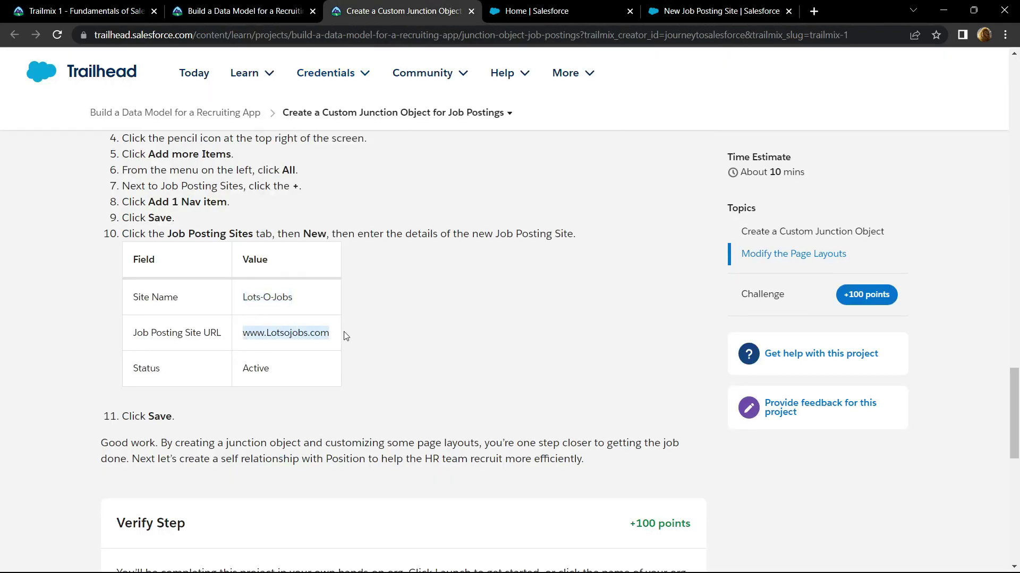
{"action": "left_click", "coordinate": [724, 5]}
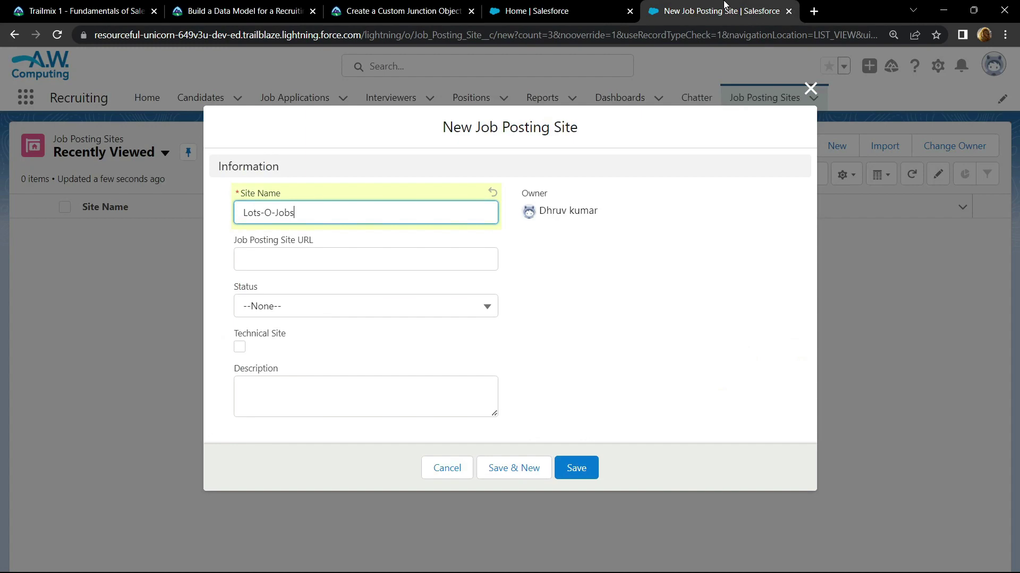
{"action": "left_click", "coordinate": [389, 255]}
{"action": "key", "text": "ctrl+v"}
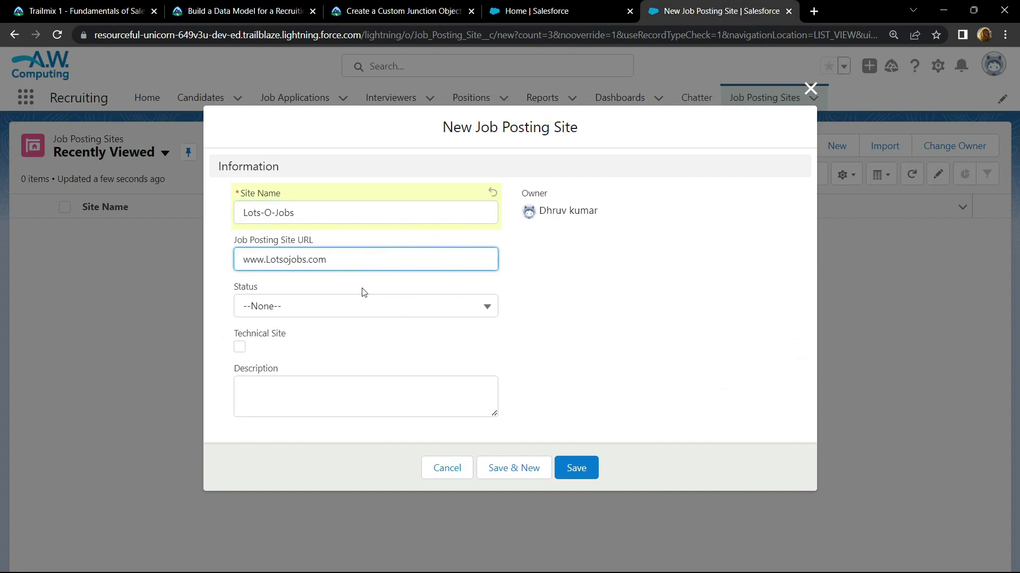
{"action": "left_click", "coordinate": [348, 307]}
{"action": "left_click", "coordinate": [272, 365]}
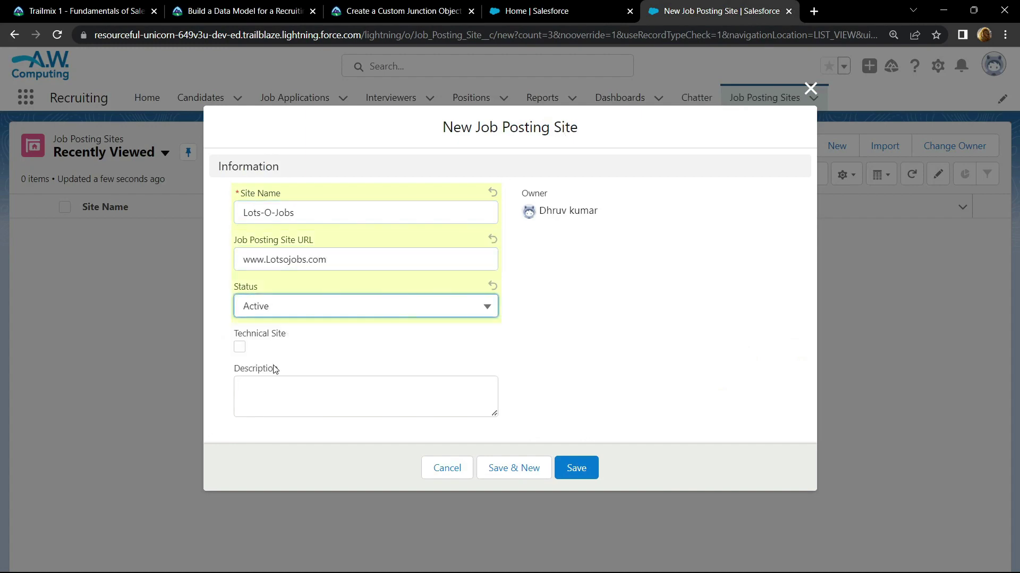
{"action": "left_click", "coordinate": [573, 470]}
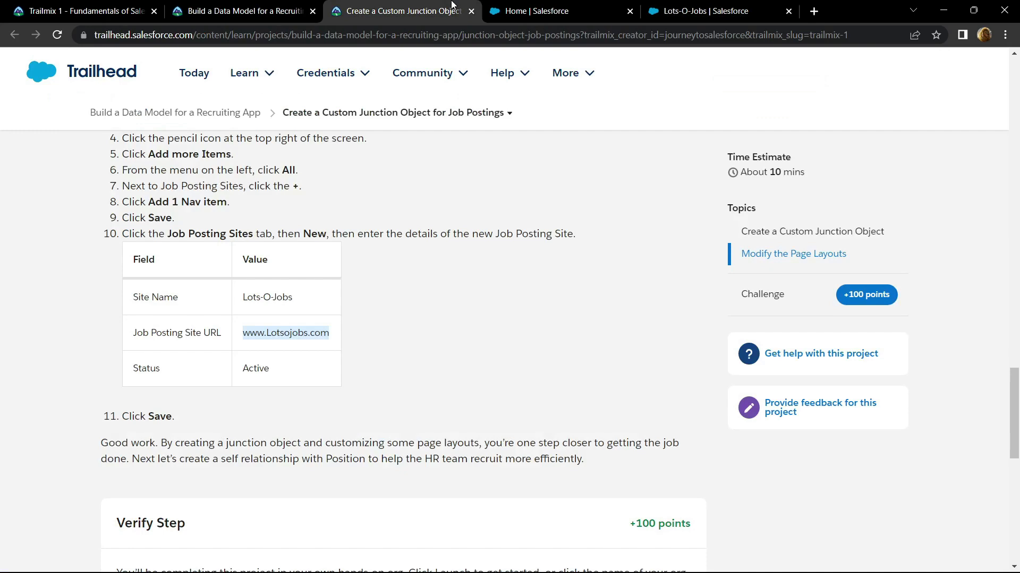
{"action": "scroll", "coordinate": [268, 281], "scroll_direction": "down", "scroll_amount": 3}
{"action": "scroll", "coordinate": [223, 375], "scroll_direction": "down", "scroll_amount": 3}
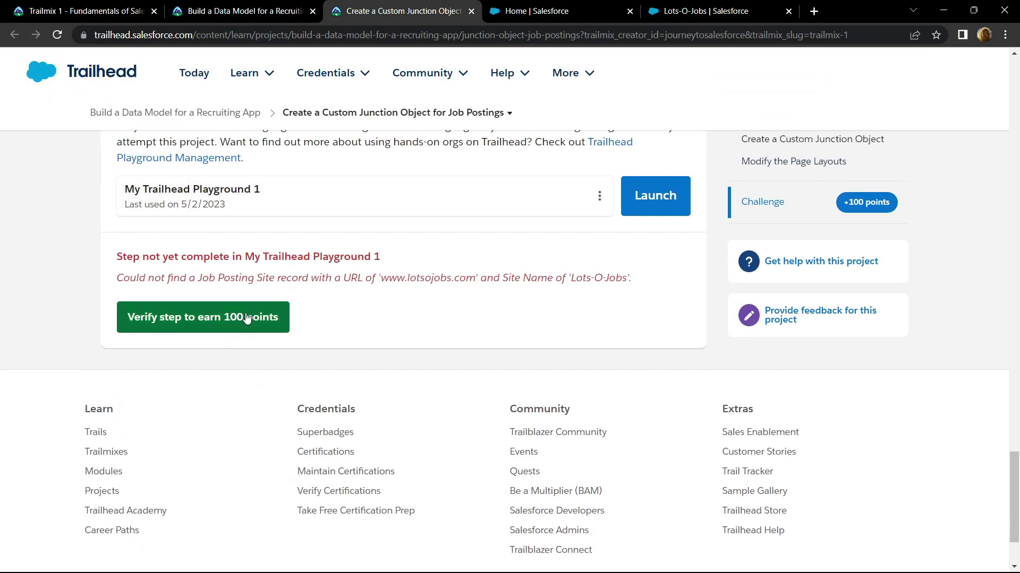
Verify the junction object step on Trailhead for 100 points and view the project's steps.
{"action": "left_click", "coordinate": [267, 314]}
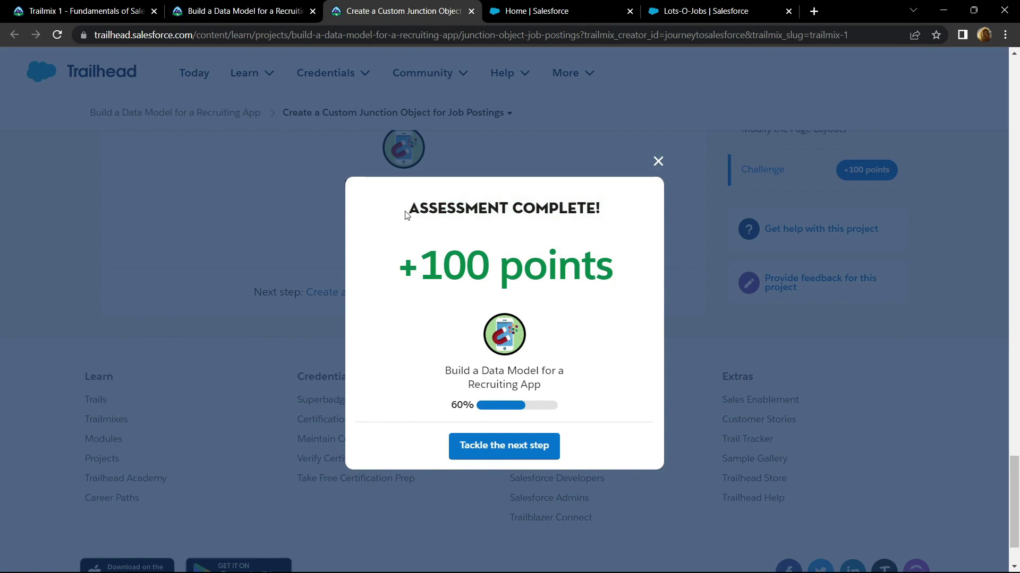
{"action": "left_click_drag", "start_coordinate": [406, 214], "coordinate": [604, 216]}
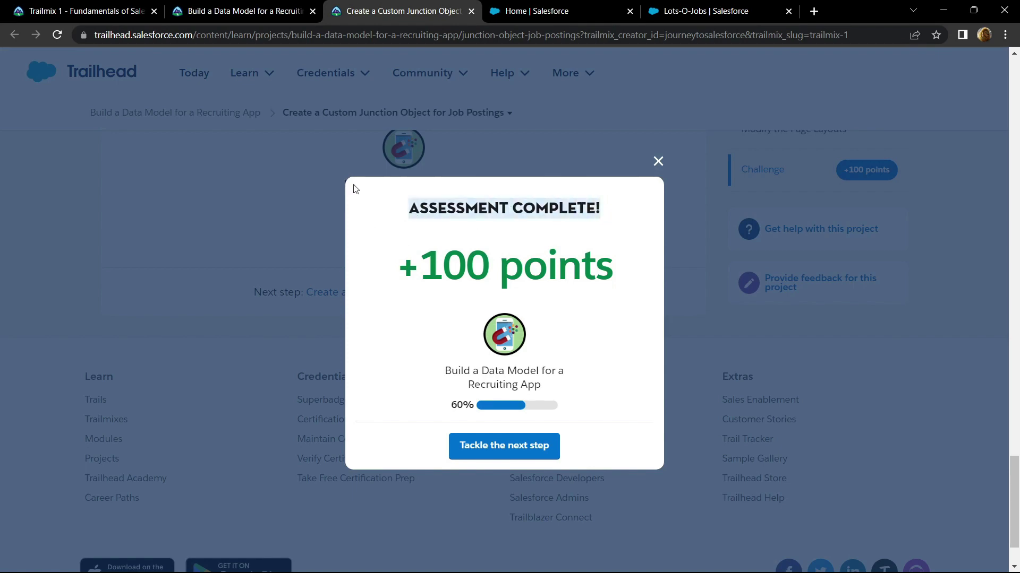
{"action": "left_click", "coordinate": [214, 11]}
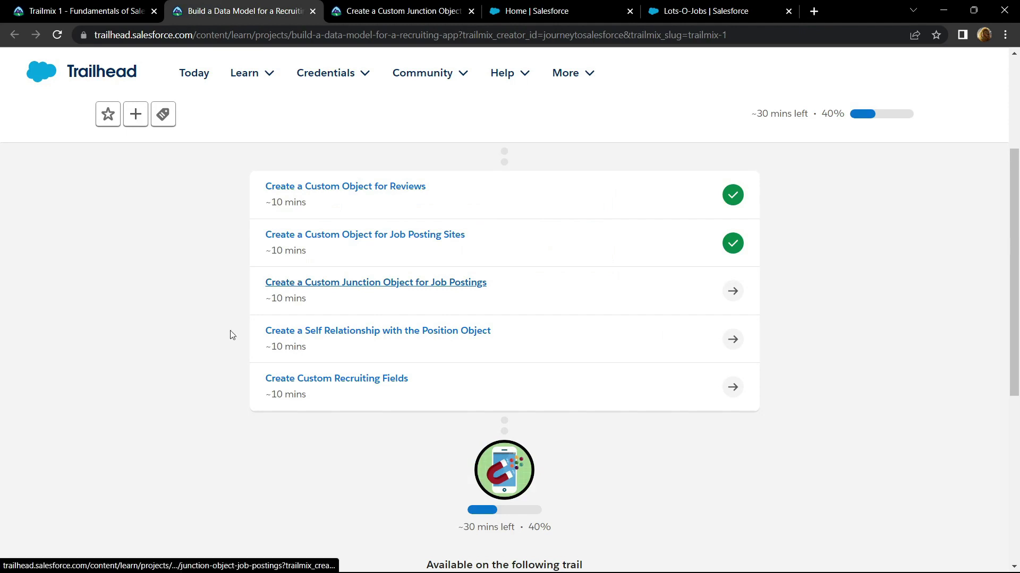